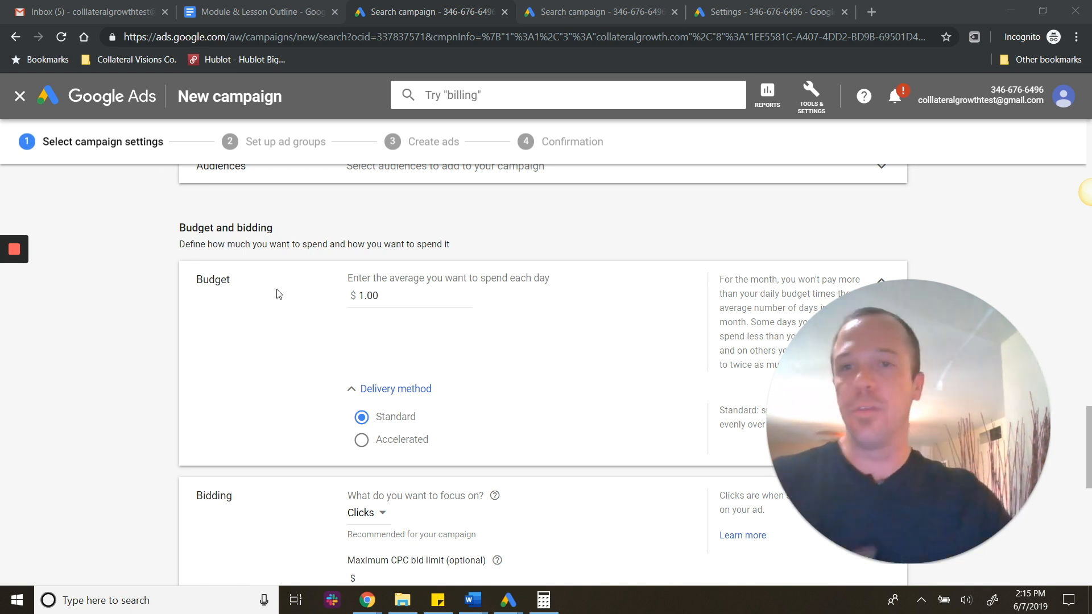
- Review the campaign's average daily budget and the Standard and Accelerated delivery method options
scroll(324, 331, up, 2)
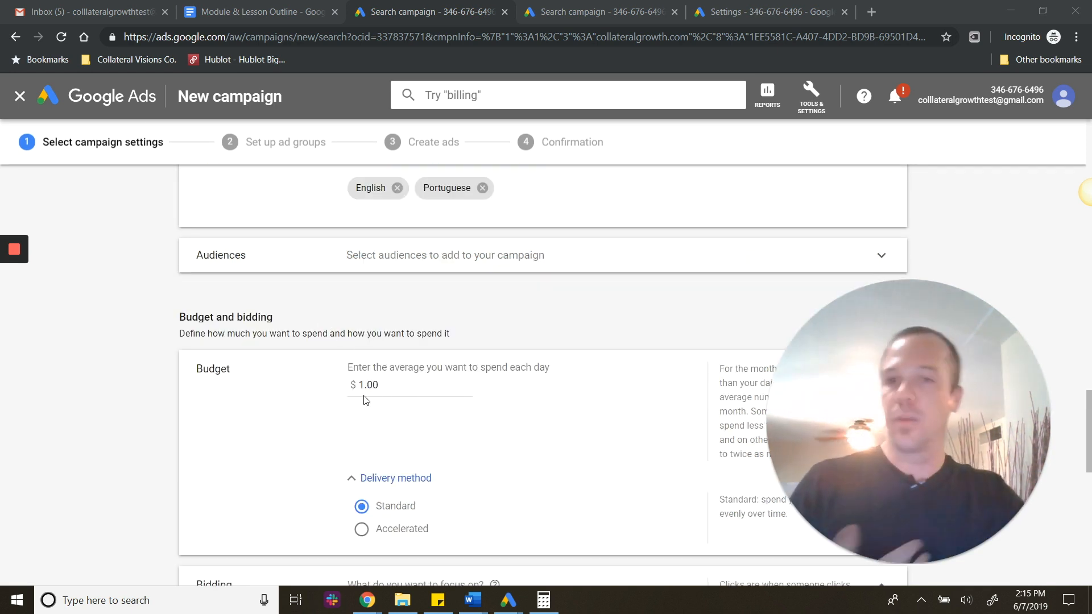
scroll(369, 381, down, 2)
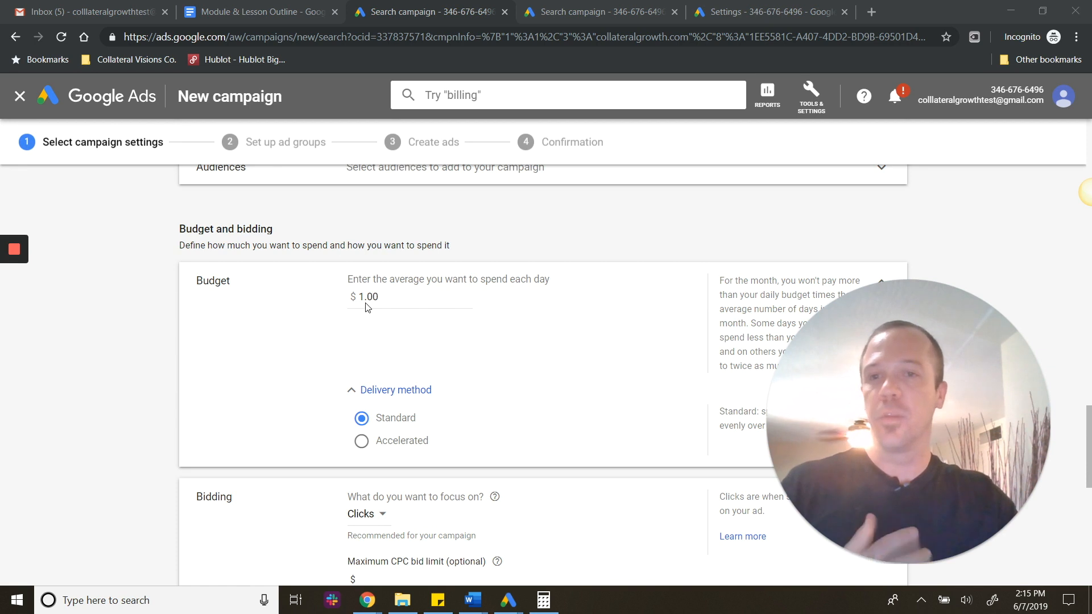
click(364, 299)
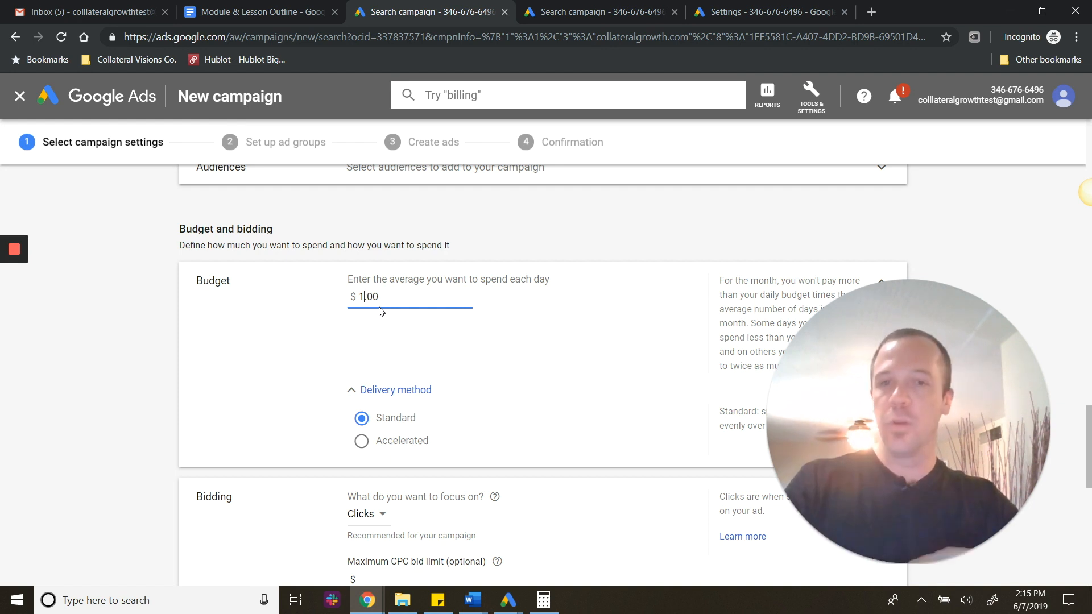
click(351, 391)
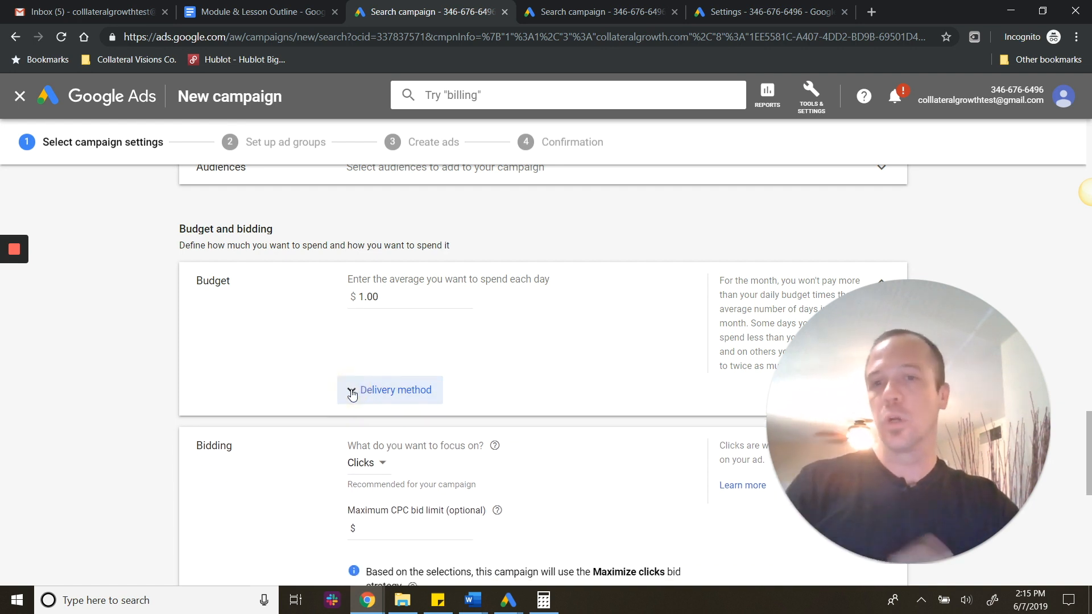
scroll(472, 365, up, 2)
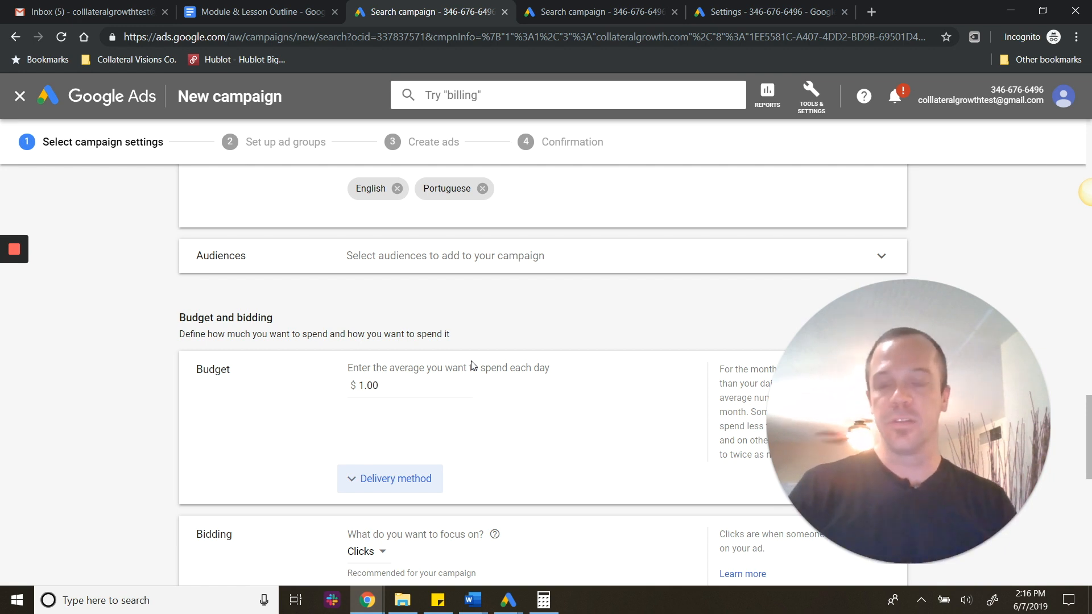
click(350, 479)
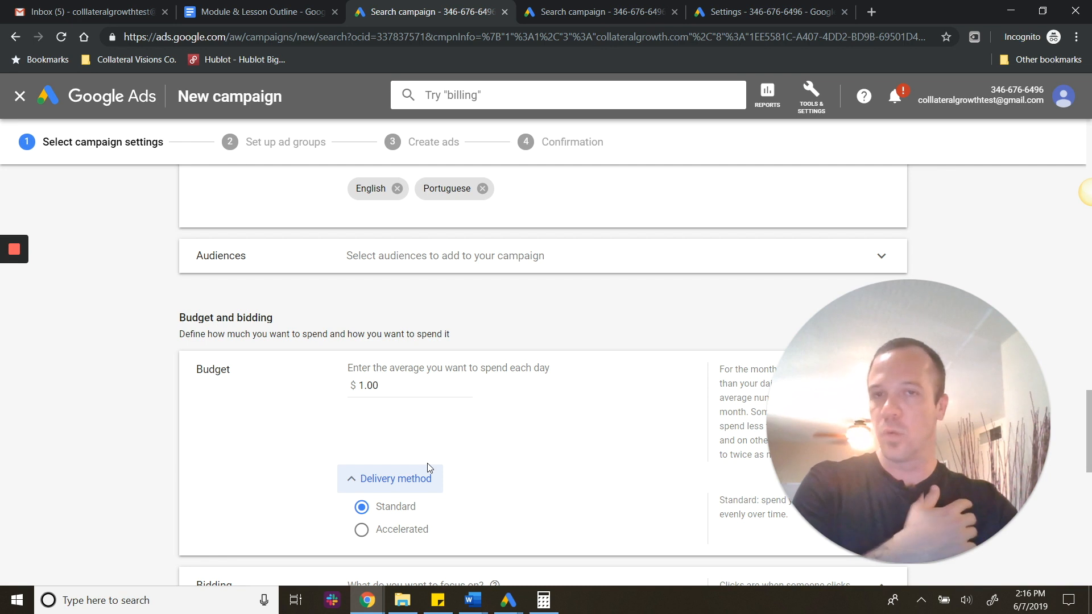
scroll(428, 465, up, 5)
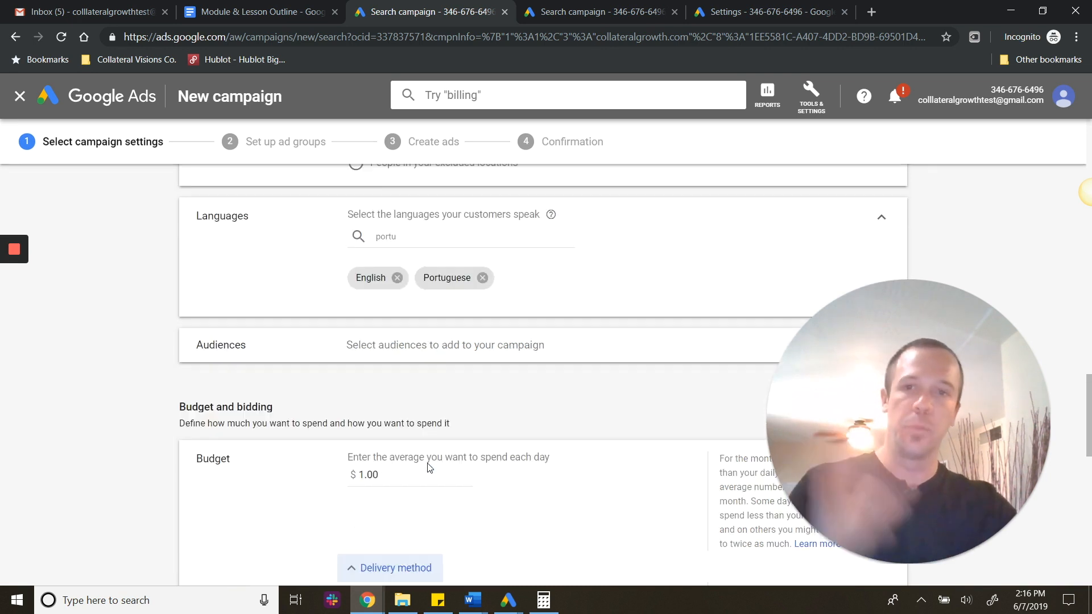
scroll(432, 469, down, 6)
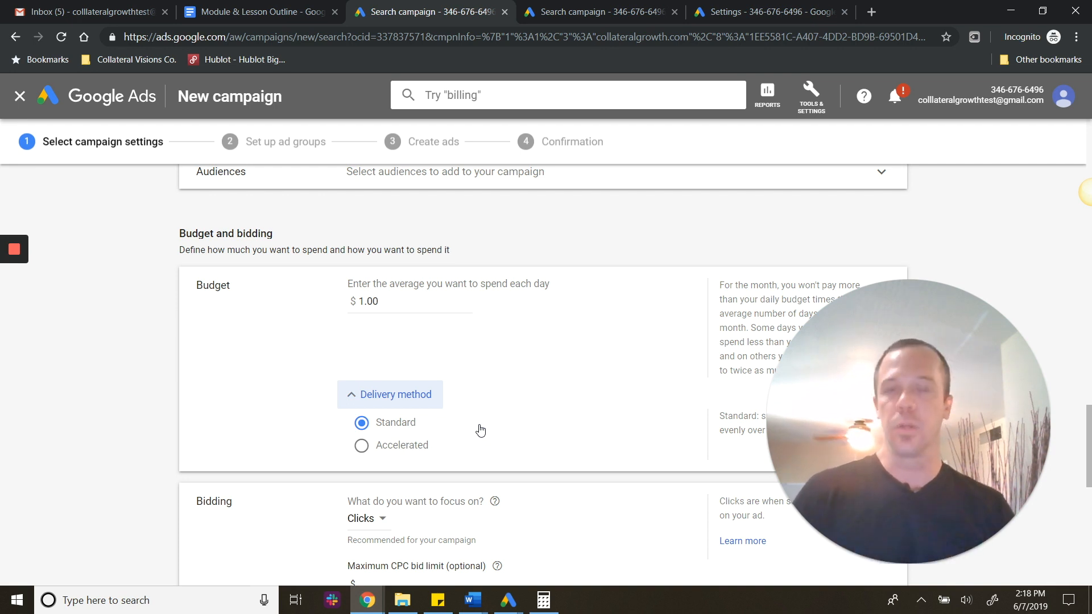
- Set the bidding focus to Impression share and target a 50% impression share anywhere on the results page
scroll(475, 387, down, 5)
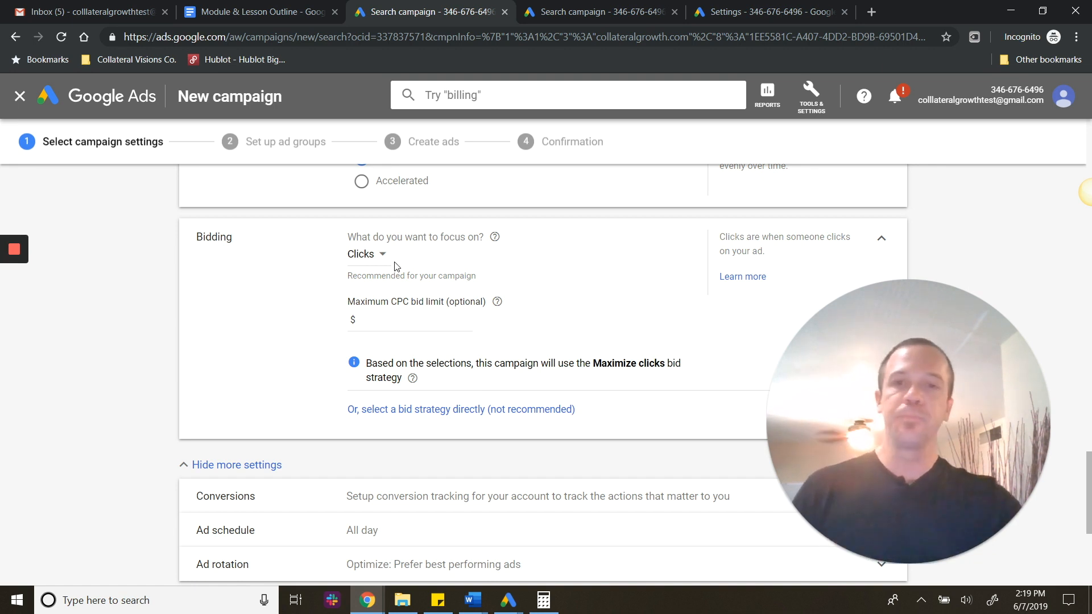
click(372, 254)
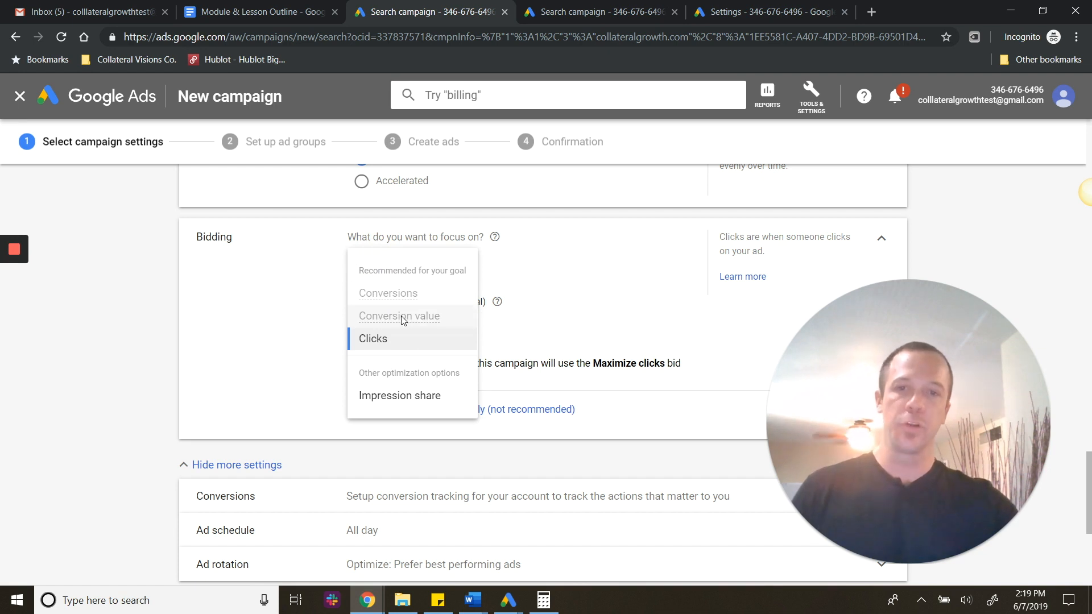
mouse_move(402, 319)
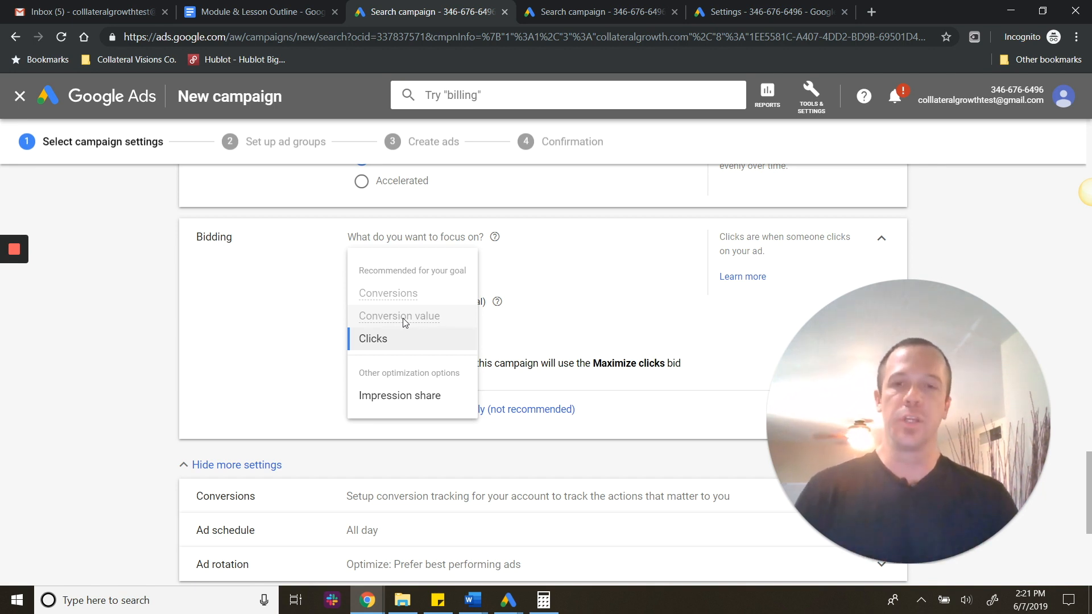
click(421, 394)
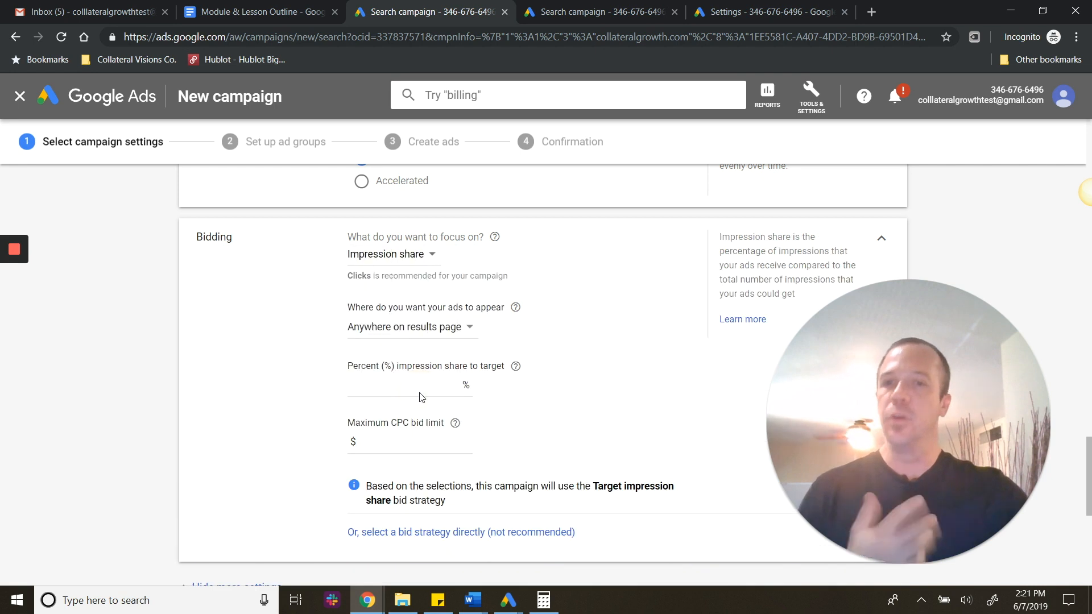
click(414, 334)
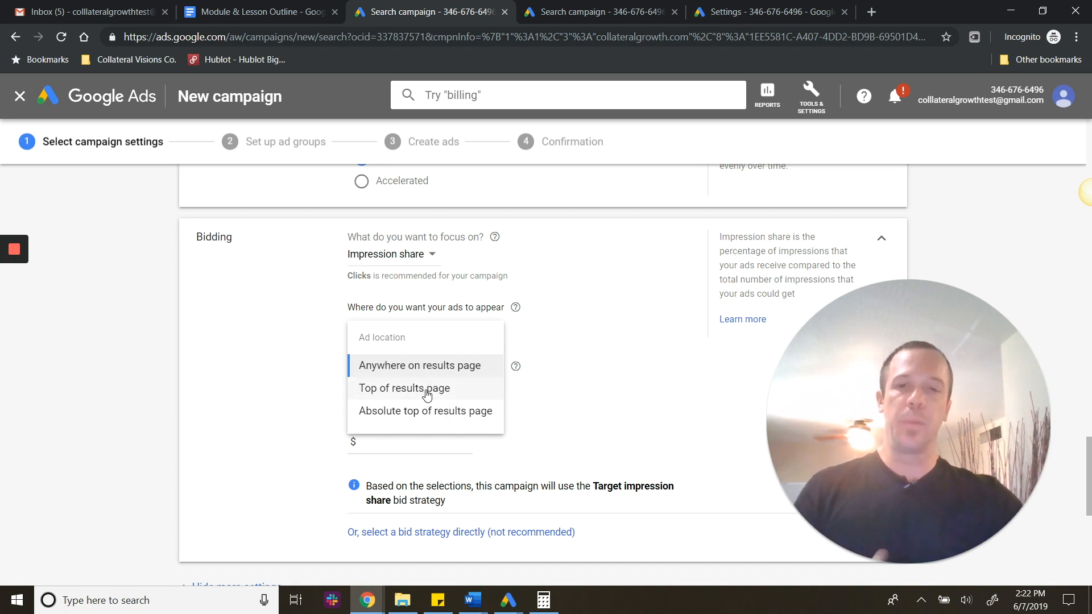
click(570, 374)
click(369, 384)
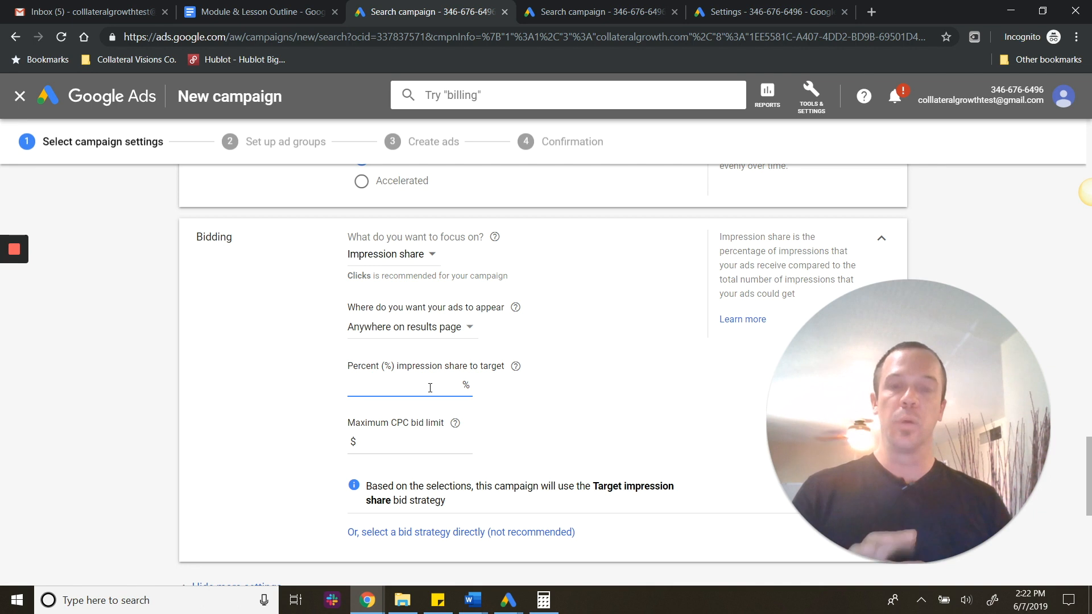
text(50)
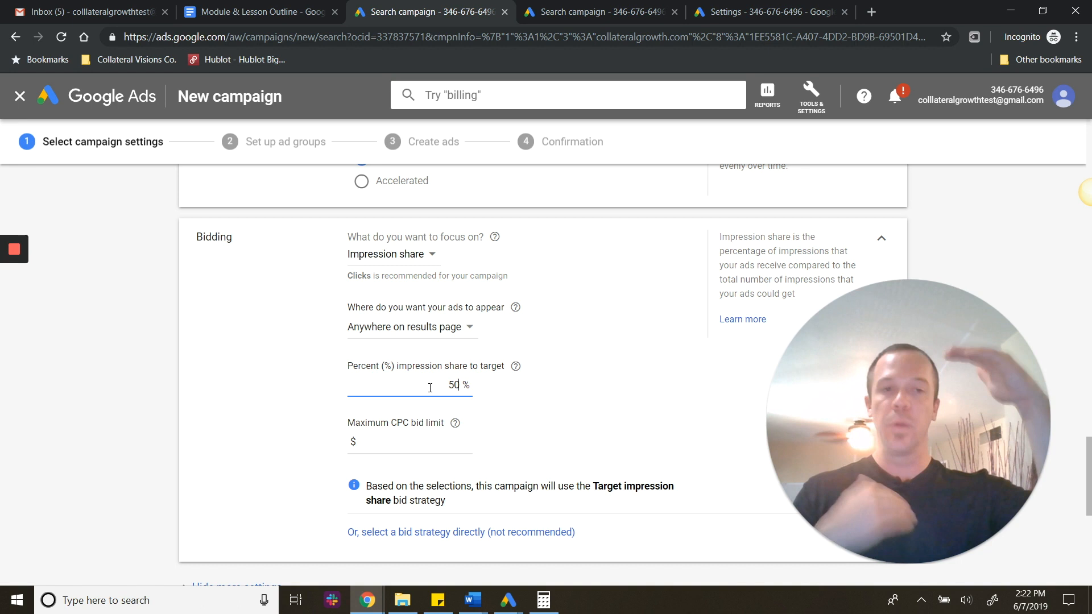
- Review the ad location choices, the impression share target and the maximum CPC bid limit
click(445, 328)
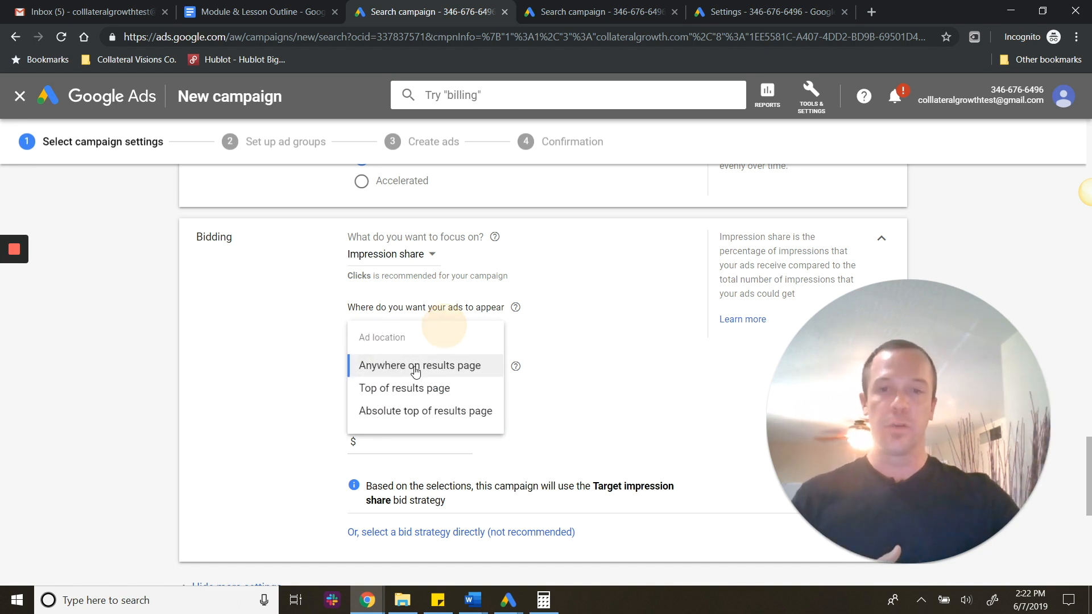
click(548, 336)
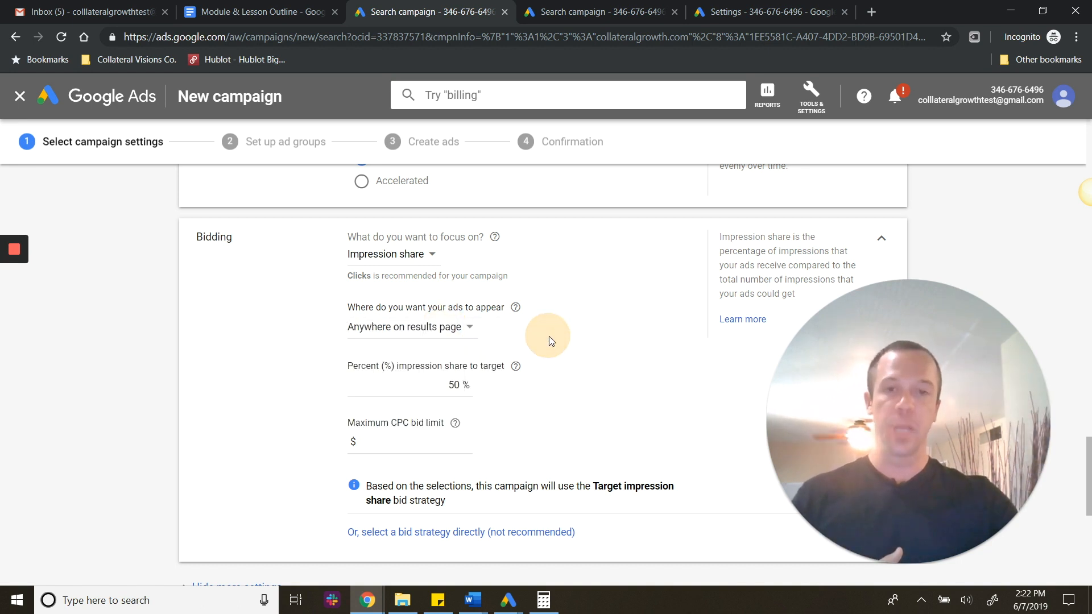
click(455, 386)
double_click(456, 386)
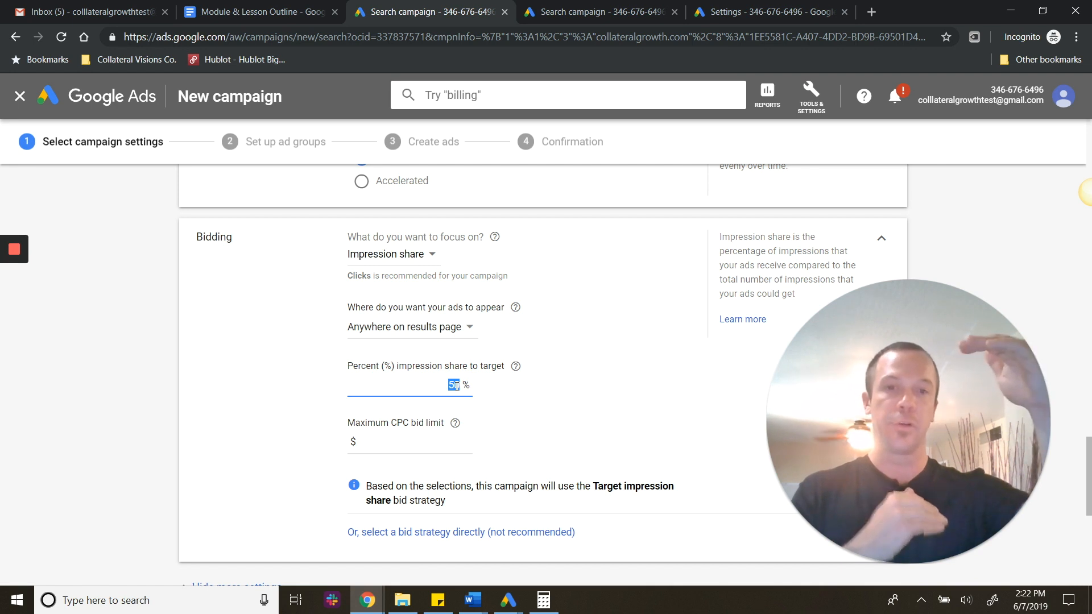
click(412, 447)
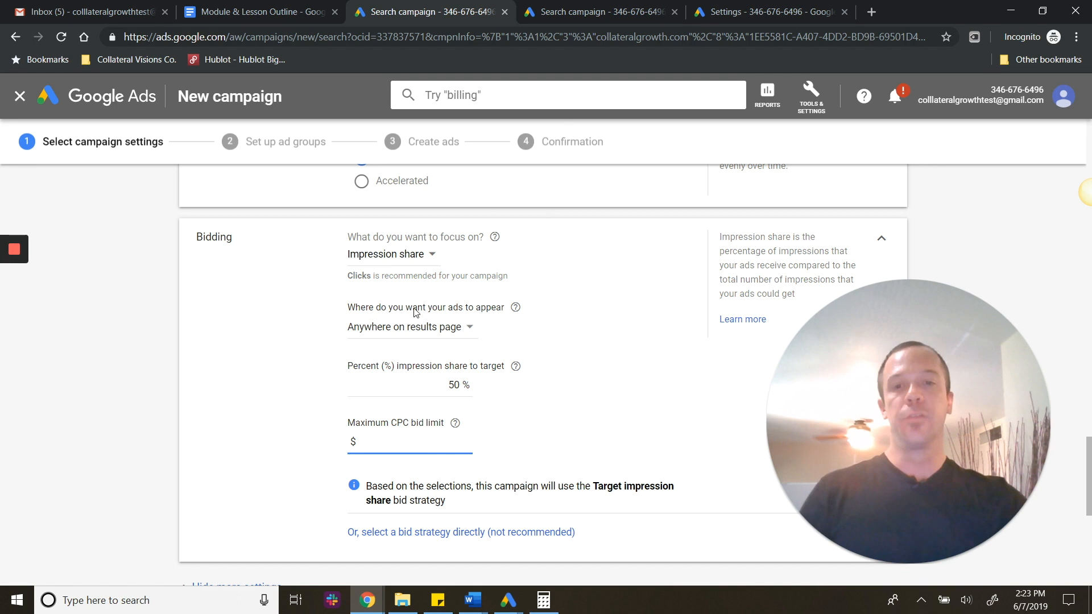
- Try a new portfolio strategy for the Target impression share bid strategy, and return to the previous bidding options
click(391, 532)
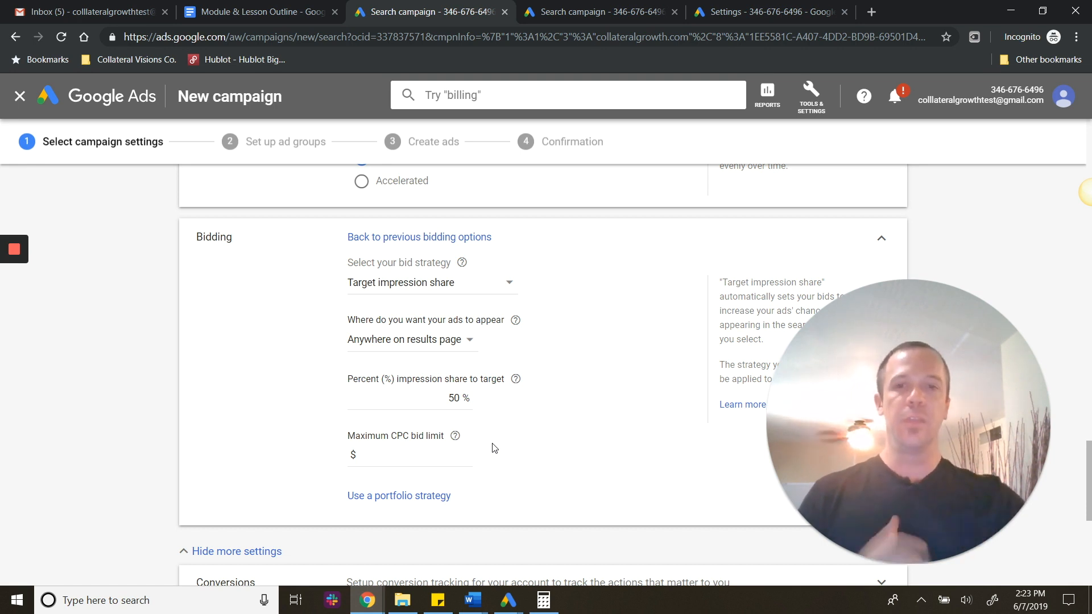
click(415, 498)
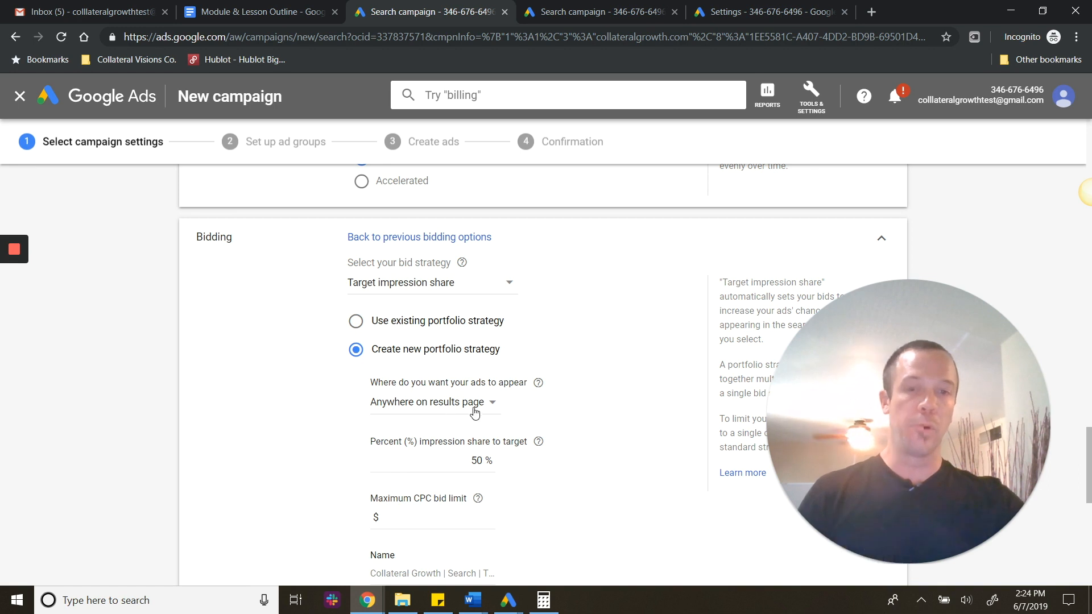
right_click(477, 436)
click(305, 373)
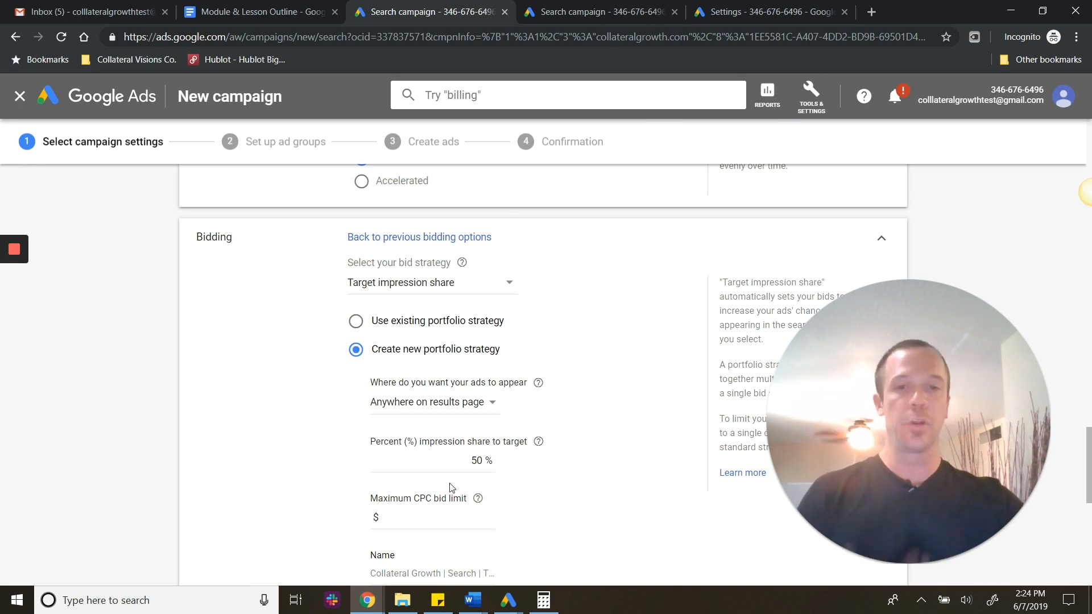
scroll(455, 423, down, 3)
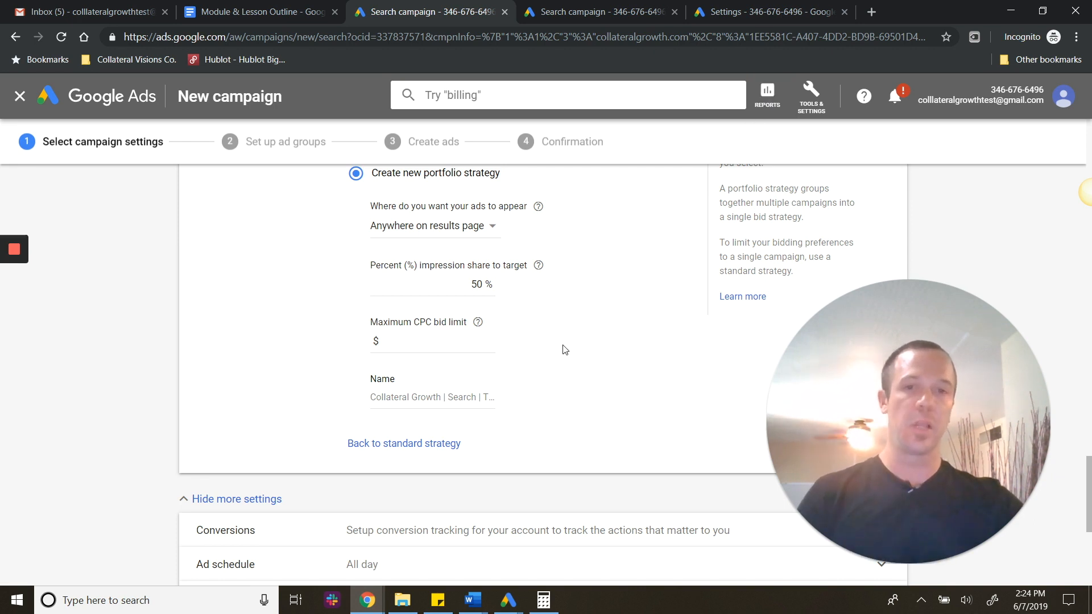
scroll(481, 439, up, 8)
scroll(370, 393, down, 3)
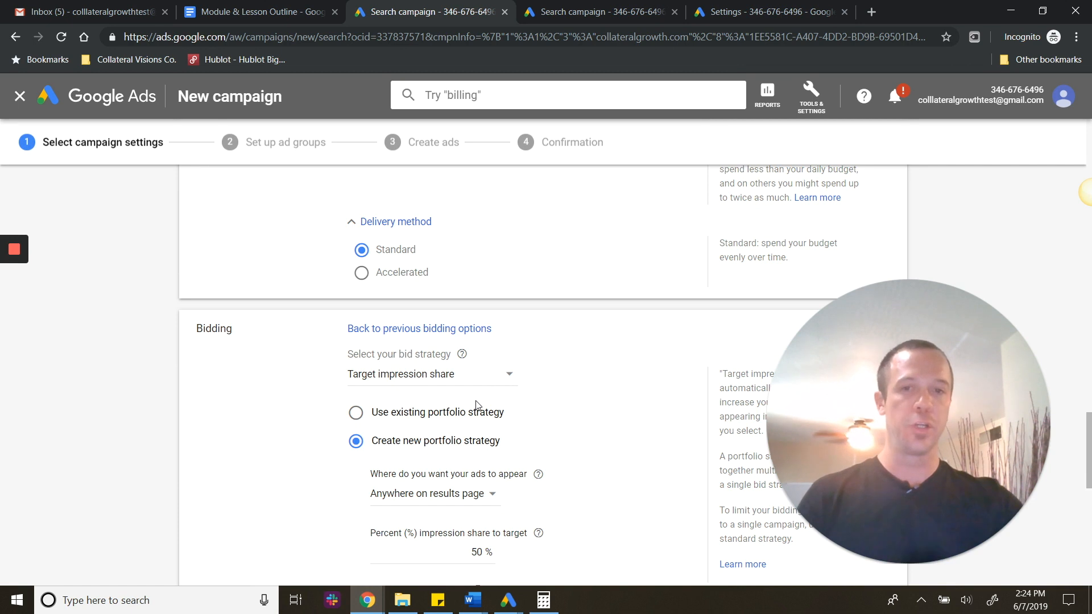
scroll(476, 404, down, 2)
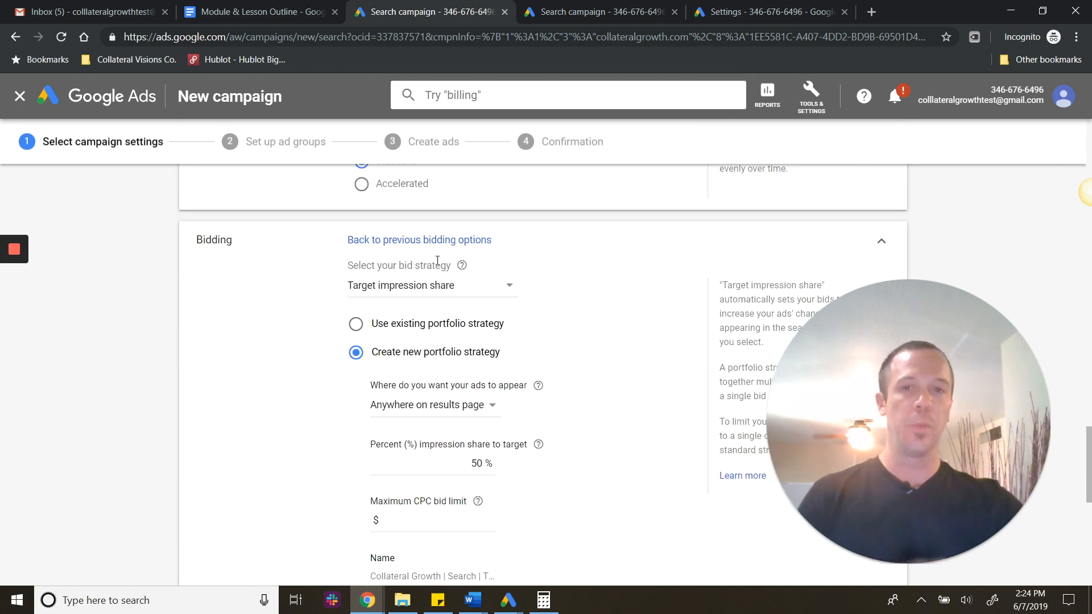
click(421, 246)
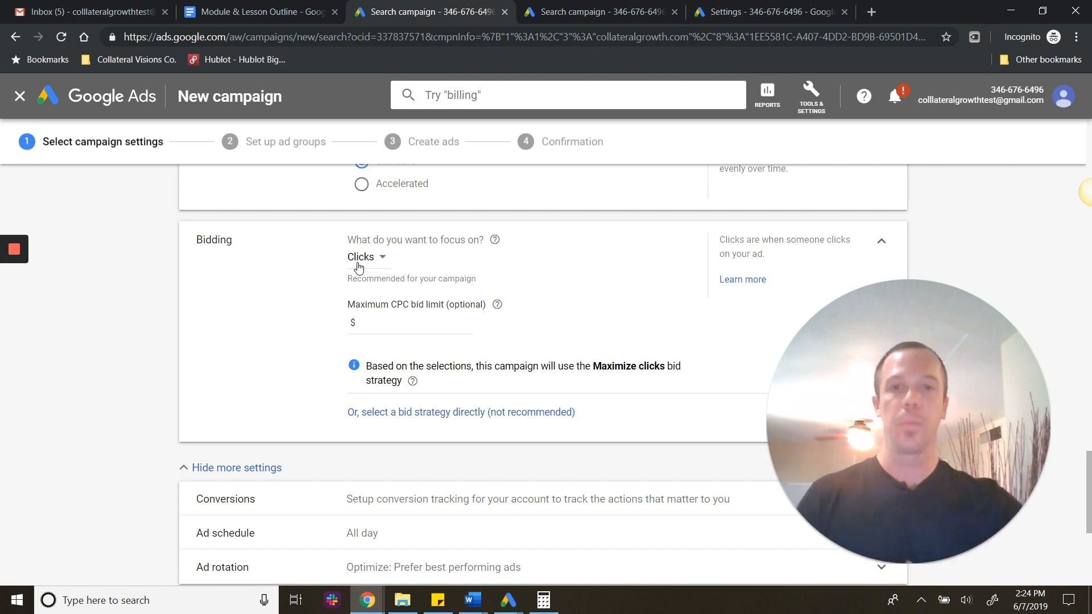
- Expand the Conversions and Ad schedule settings below the bidding section
scroll(432, 335, down, 5)
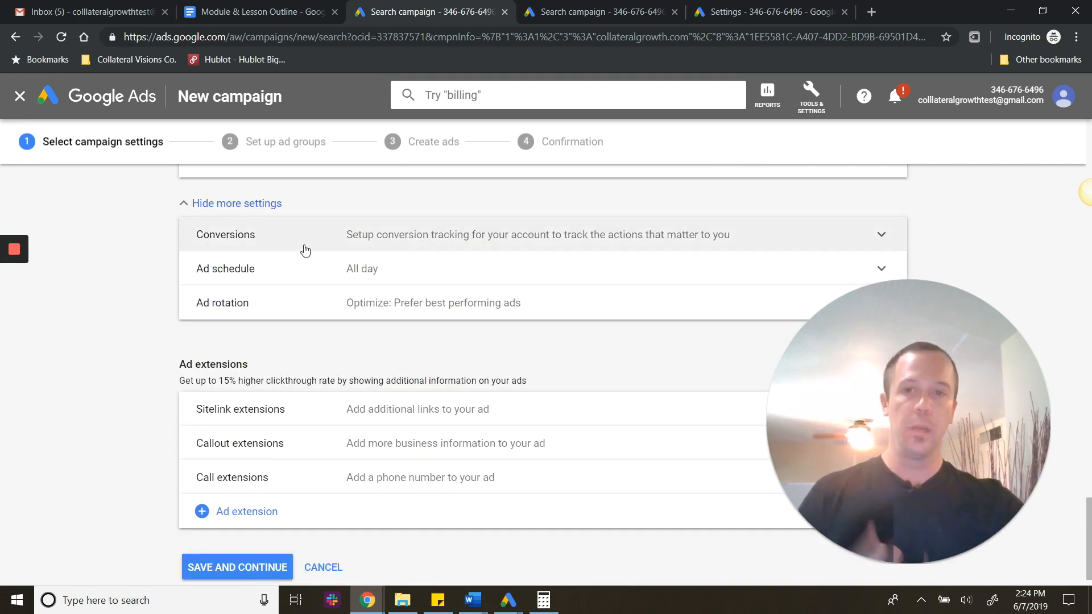
click(451, 239)
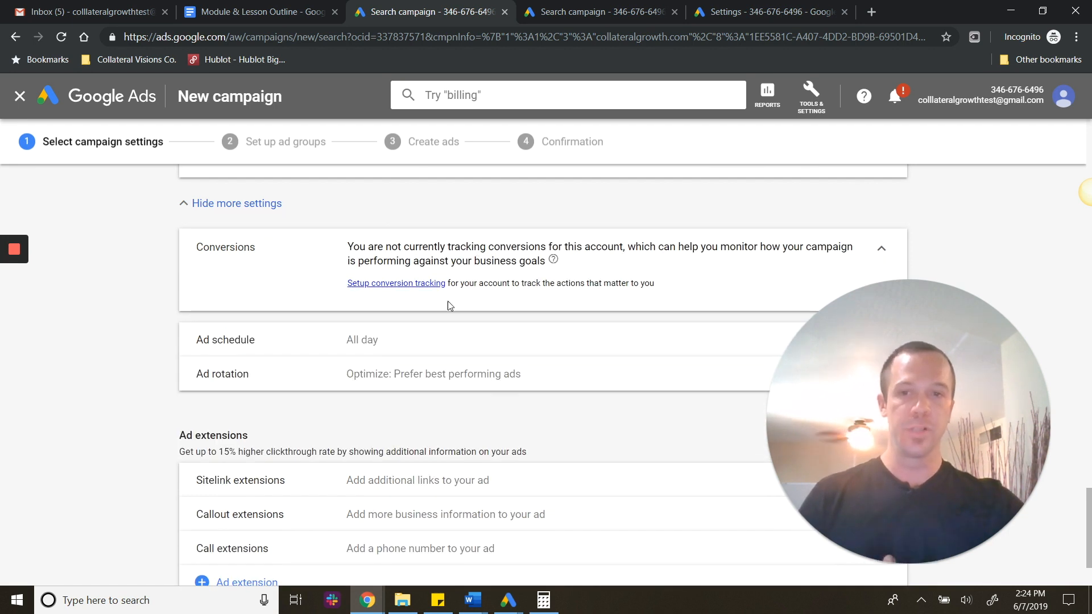
click(394, 347)
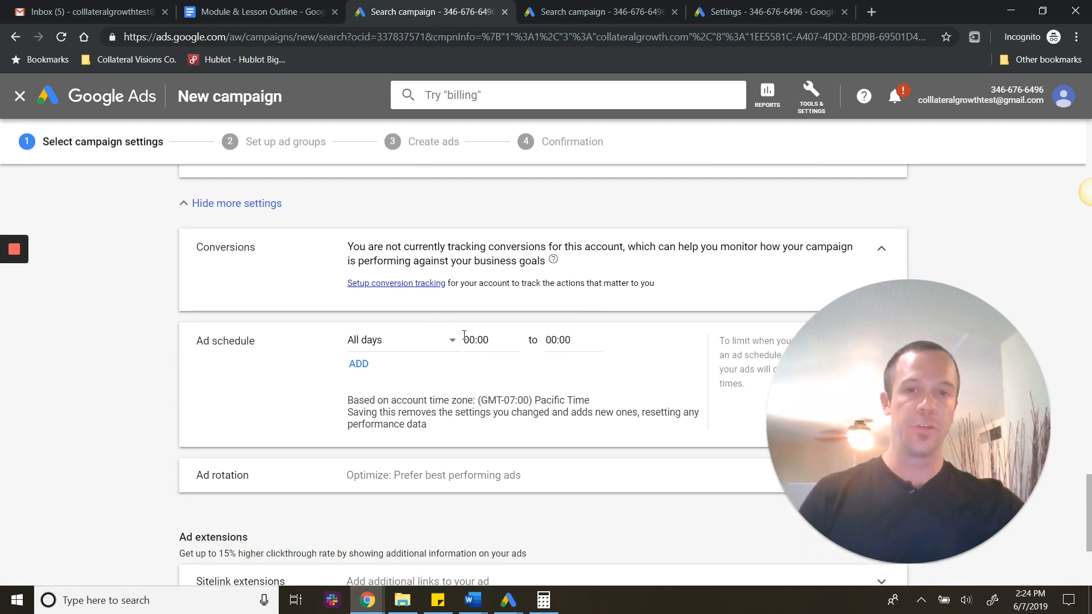
- Set the ad schedule to Mondays - Fridays with a start time of 08:00, and check the account time zone note
scroll(464, 335, down, 1)
click(437, 254)
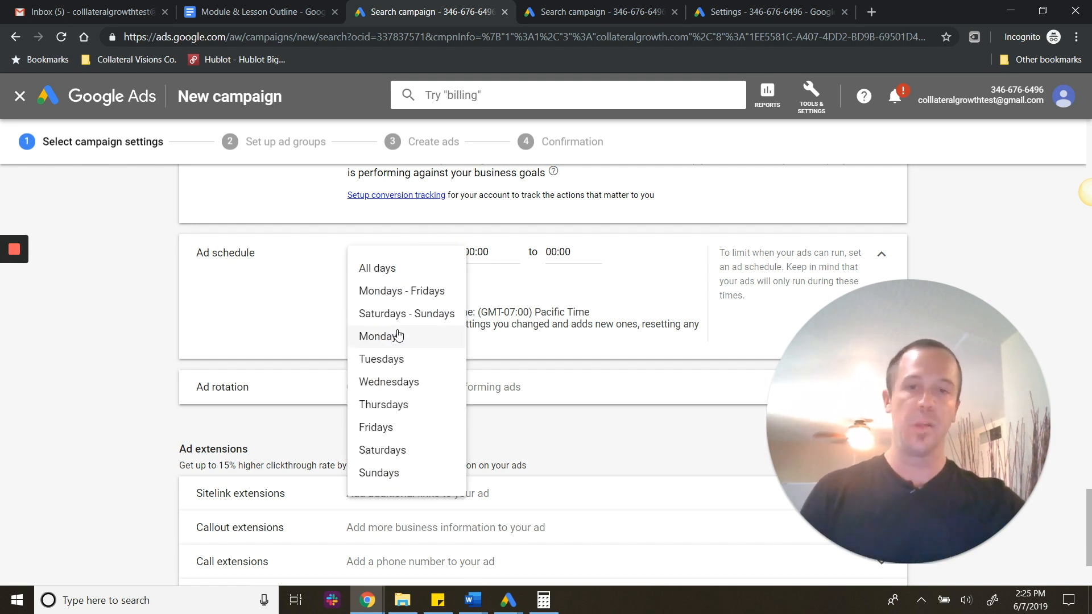
click(440, 291)
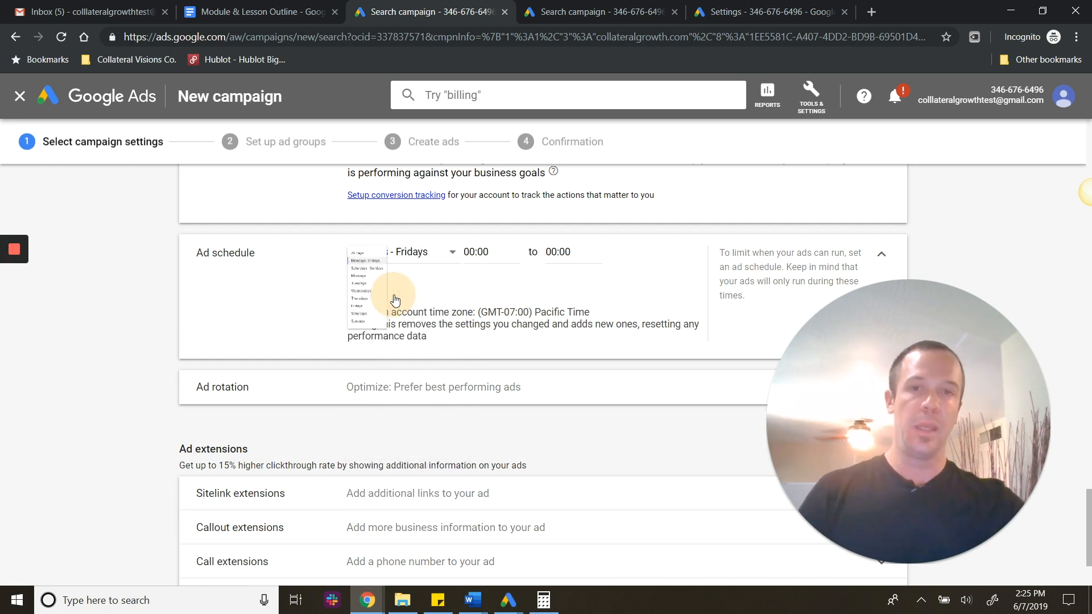
click(472, 253)
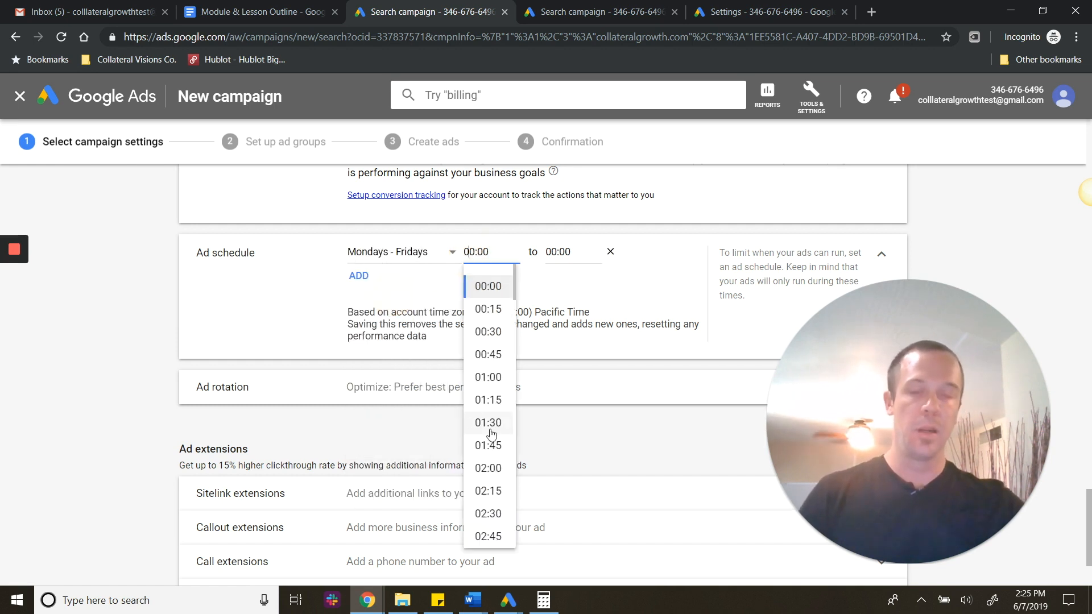
scroll(477, 423, down, 10)
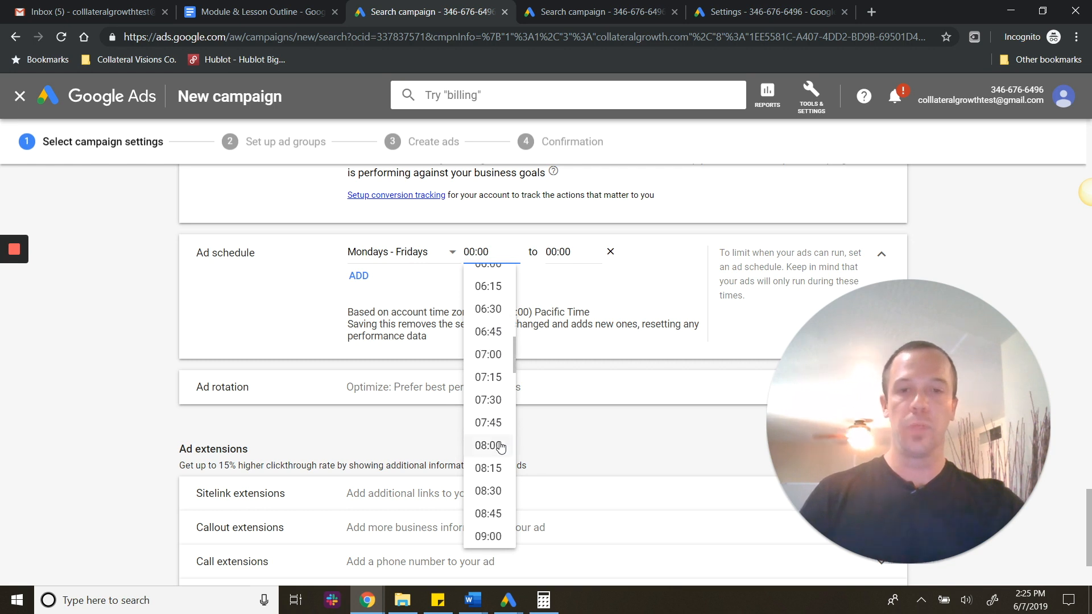
click(496, 446)
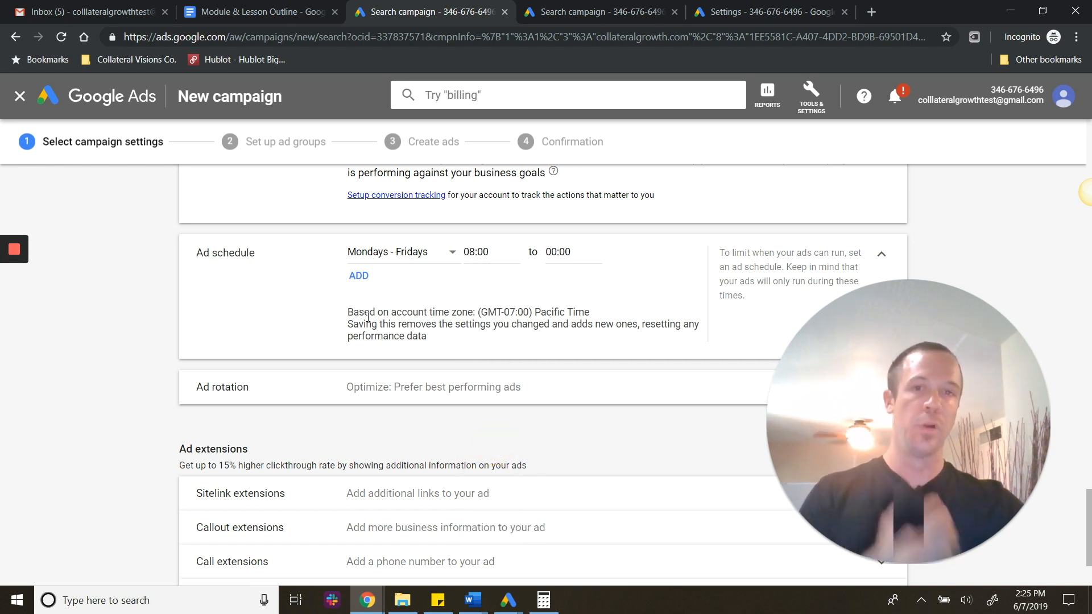
drag(347, 312, 473, 311)
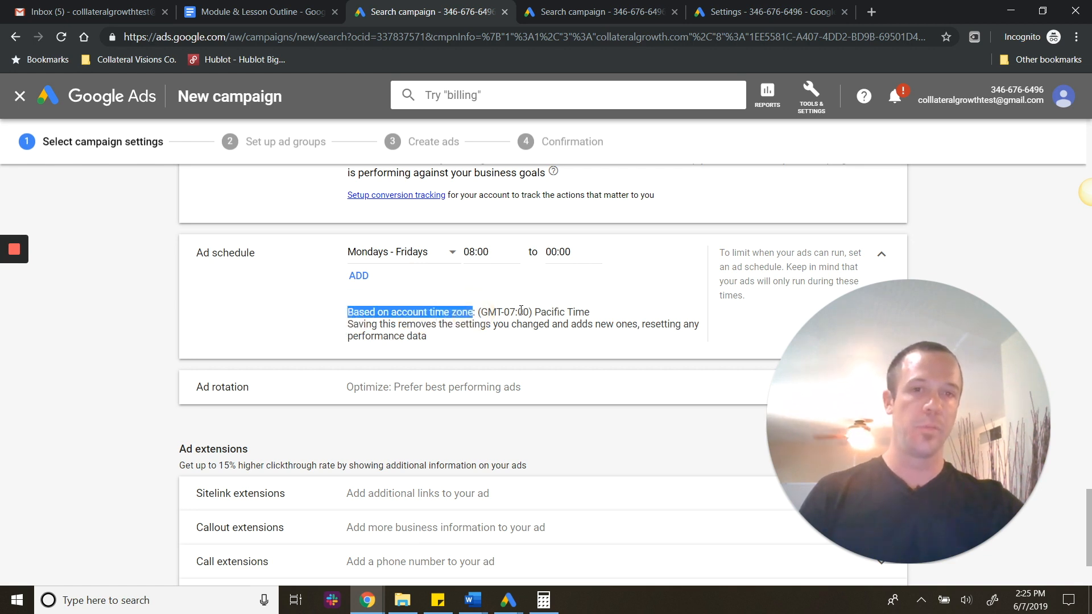
- Set the Mondays - Fridays ad schedule's end time to 17:00 and collapse the Ad schedule section
click(557, 258)
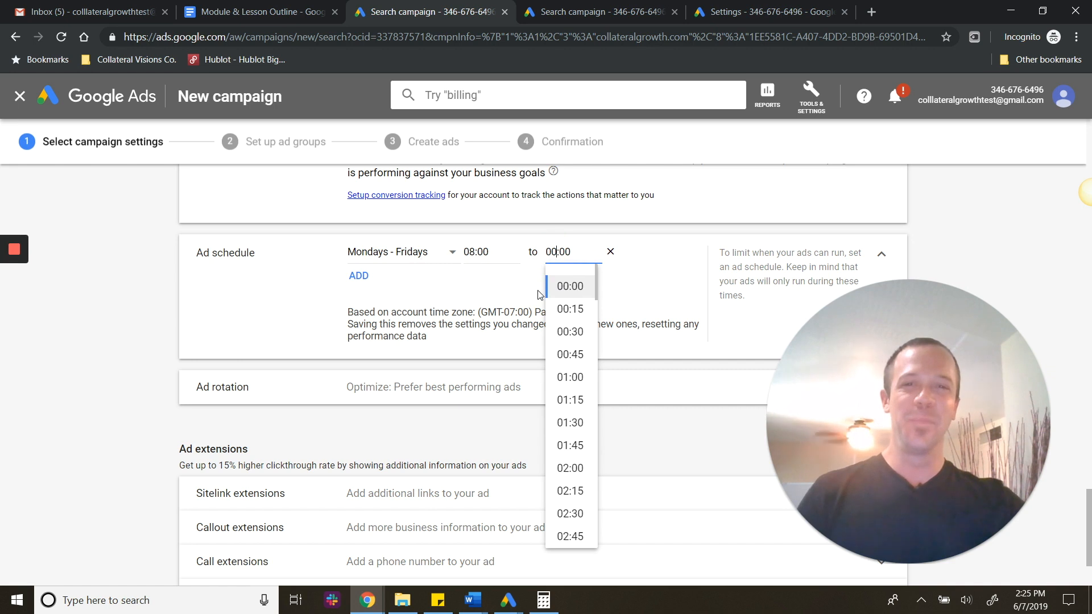
scroll(567, 390, down, 5)
scroll(569, 392, down, 17)
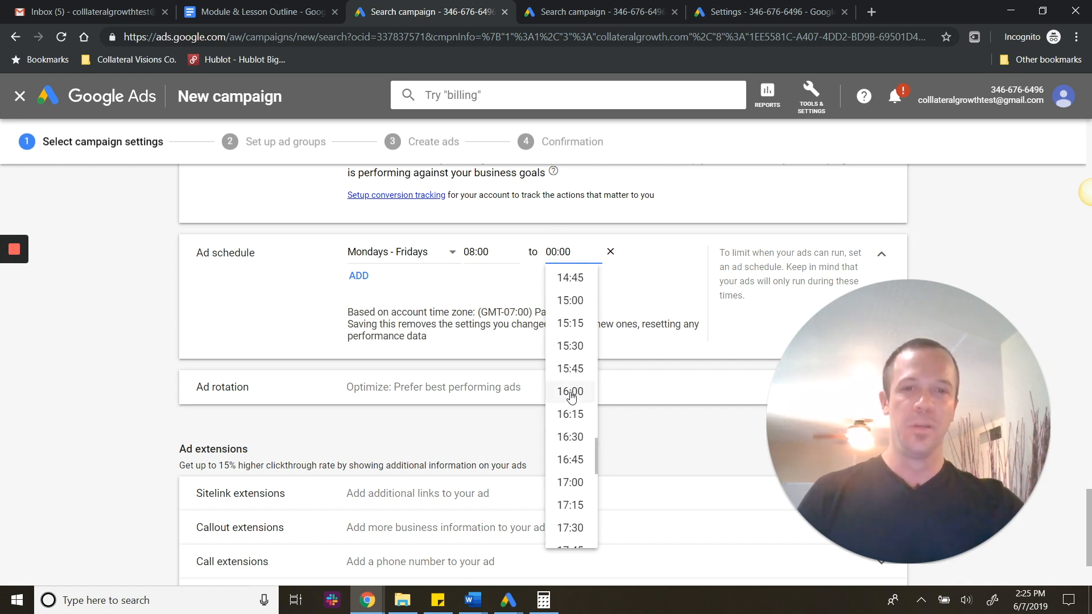
scroll(571, 409, down, 1)
click(574, 415)
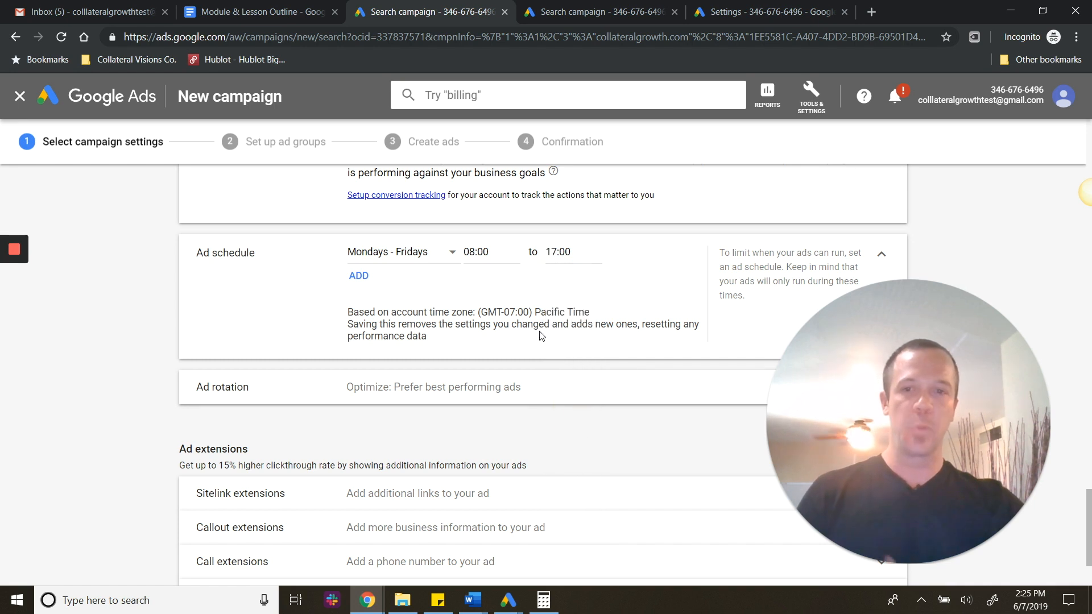
drag(944, 345, 931, 296)
click(881, 259)
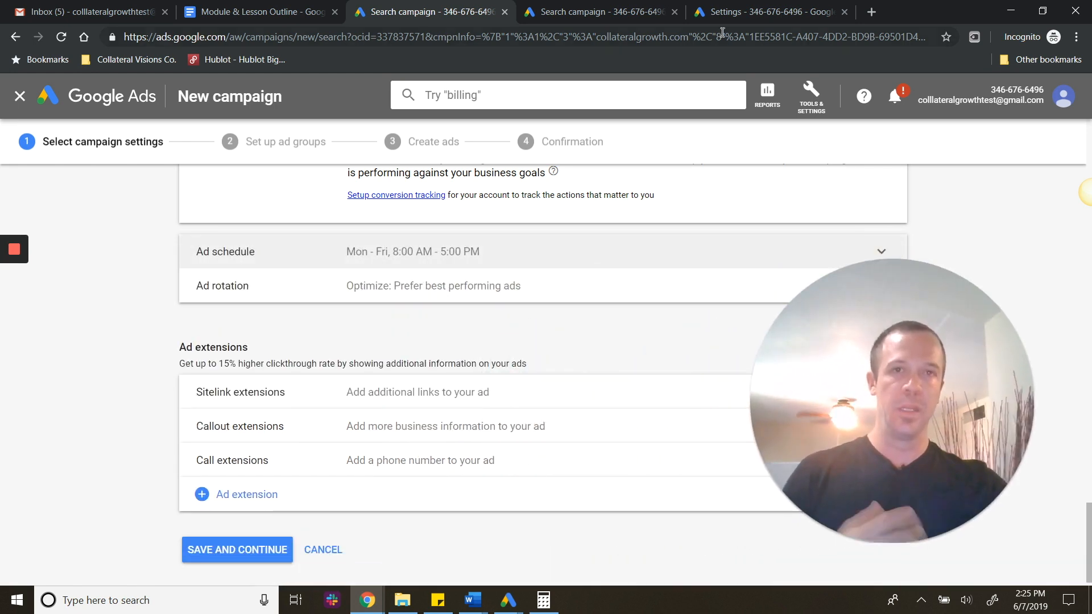
- Review the existing Health Insurance campaign's settings, expanding the additional settings, Budget, Bidding, and Start and end dates
click(753, 14)
click(67, 197)
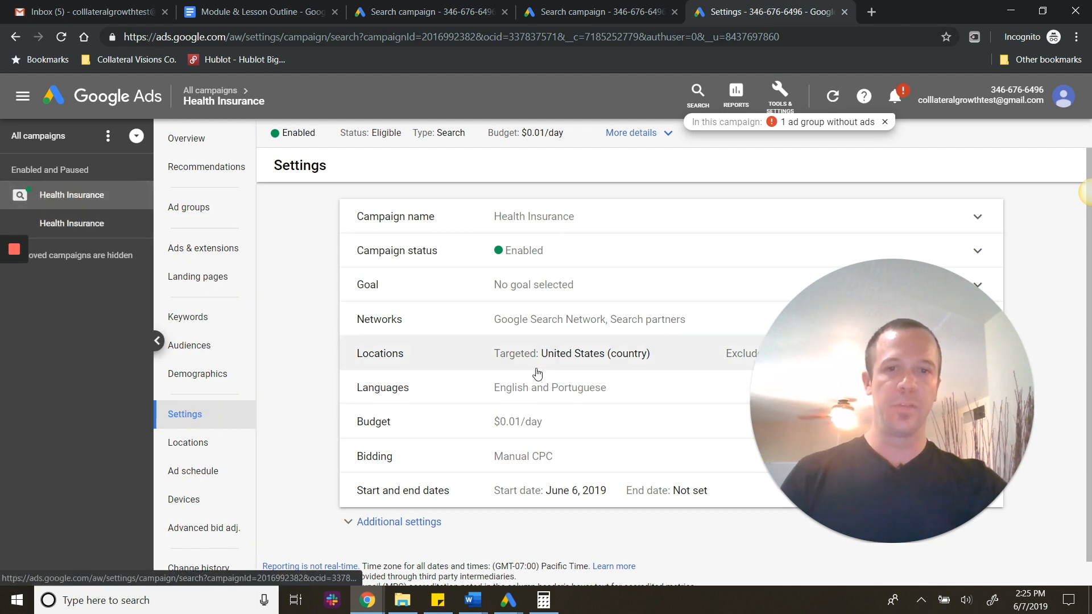
click(364, 520)
scroll(517, 398, down, 3)
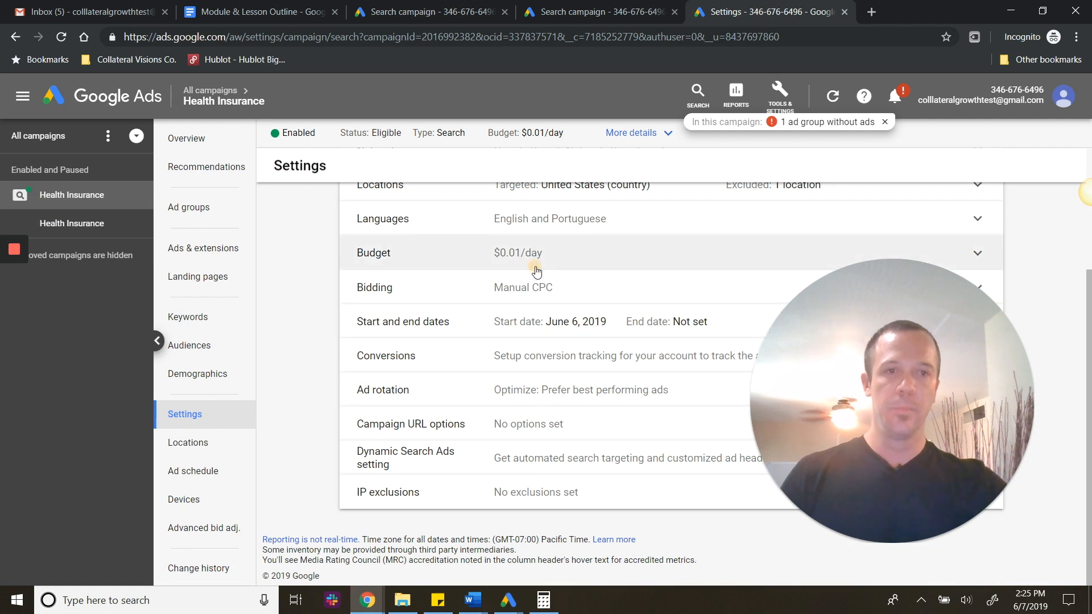
click(565, 268)
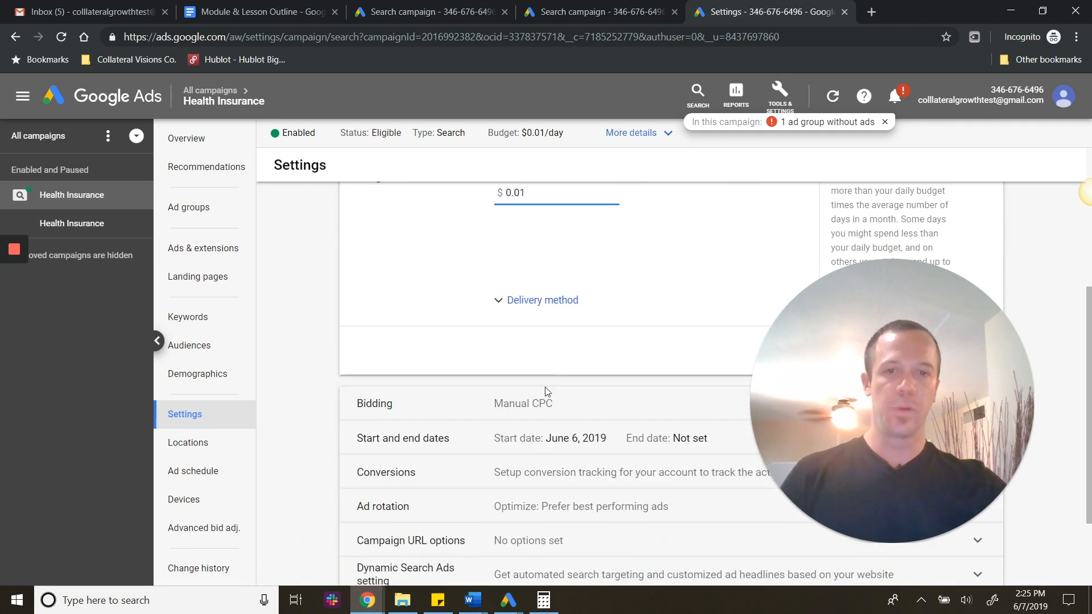
click(547, 414)
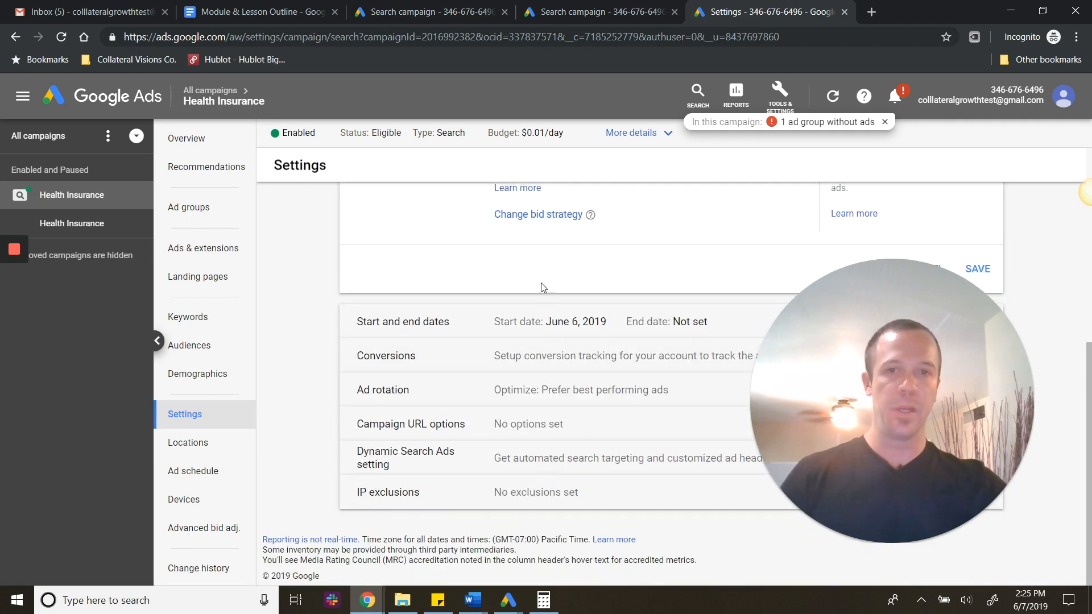
click(553, 325)
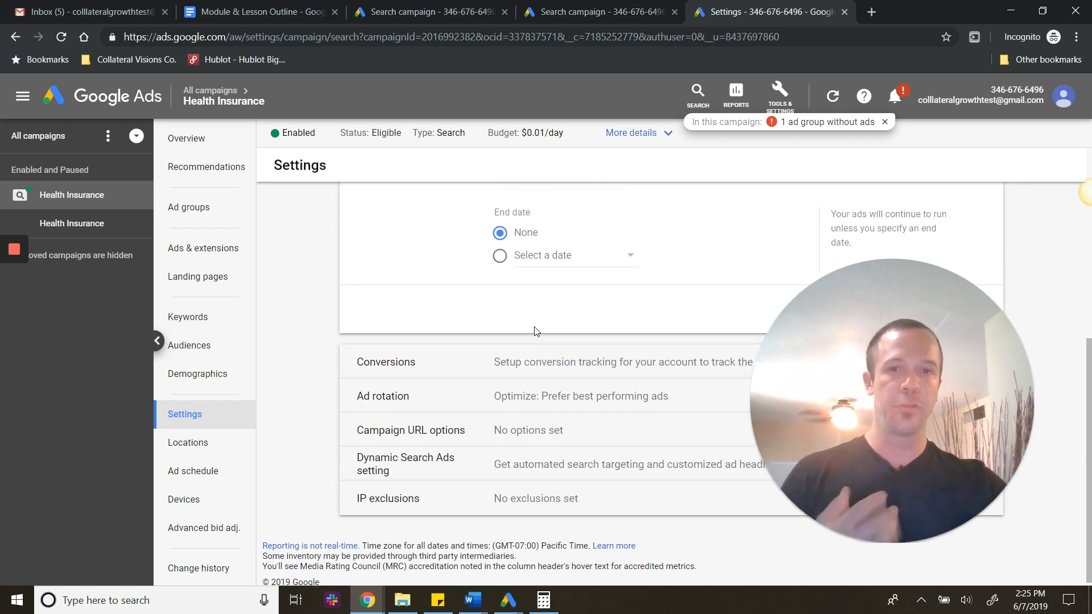
scroll(530, 280, down, 2)
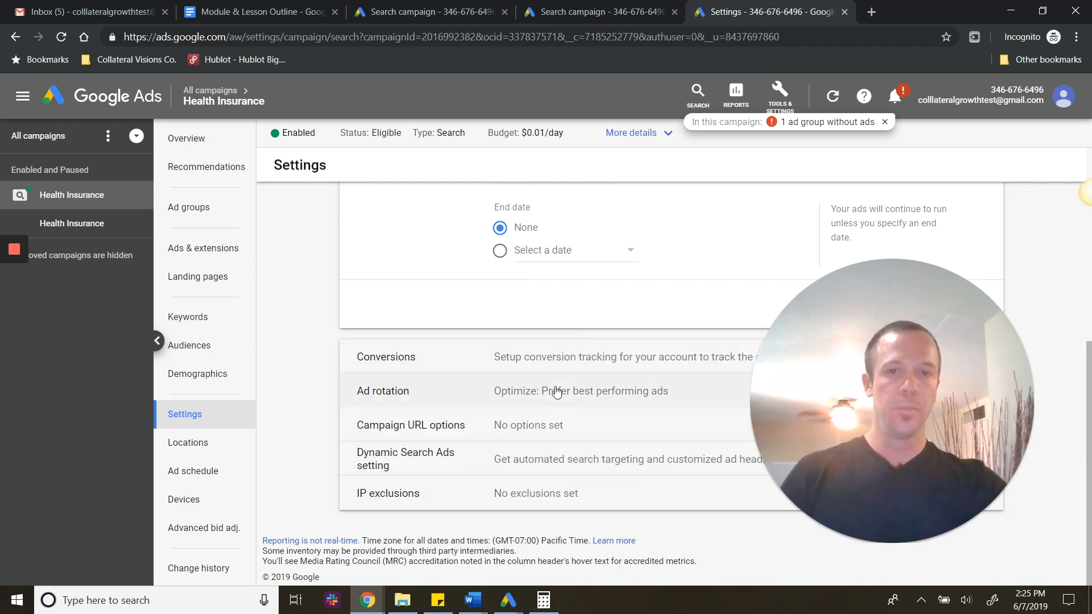
- Return to the new campaign draft, expand Ad rotation, and review its options together with the ad extensions and conversions sections
click(461, 14)
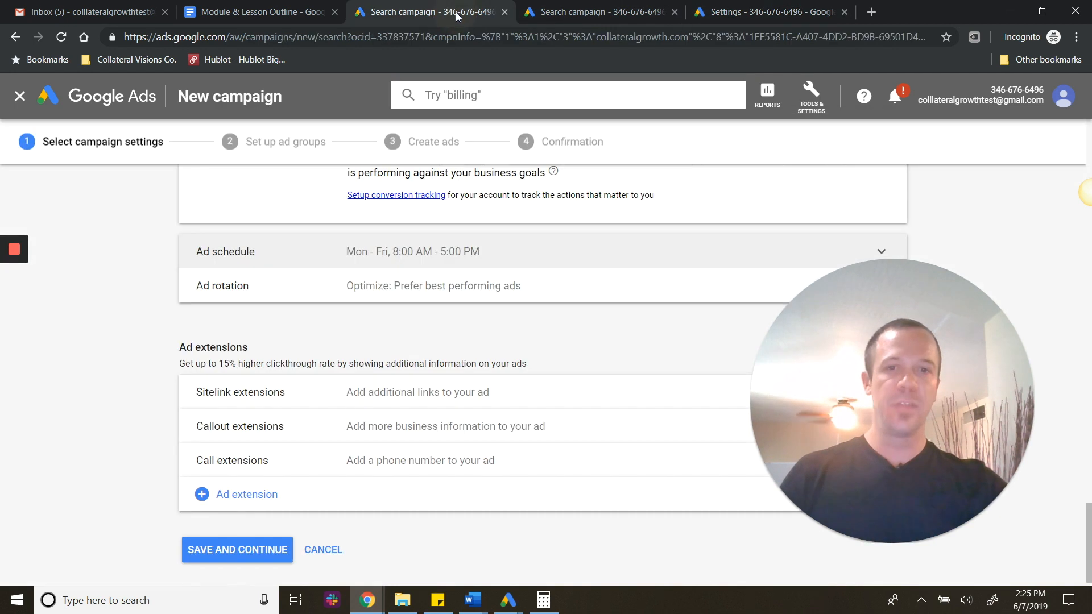
click(441, 290)
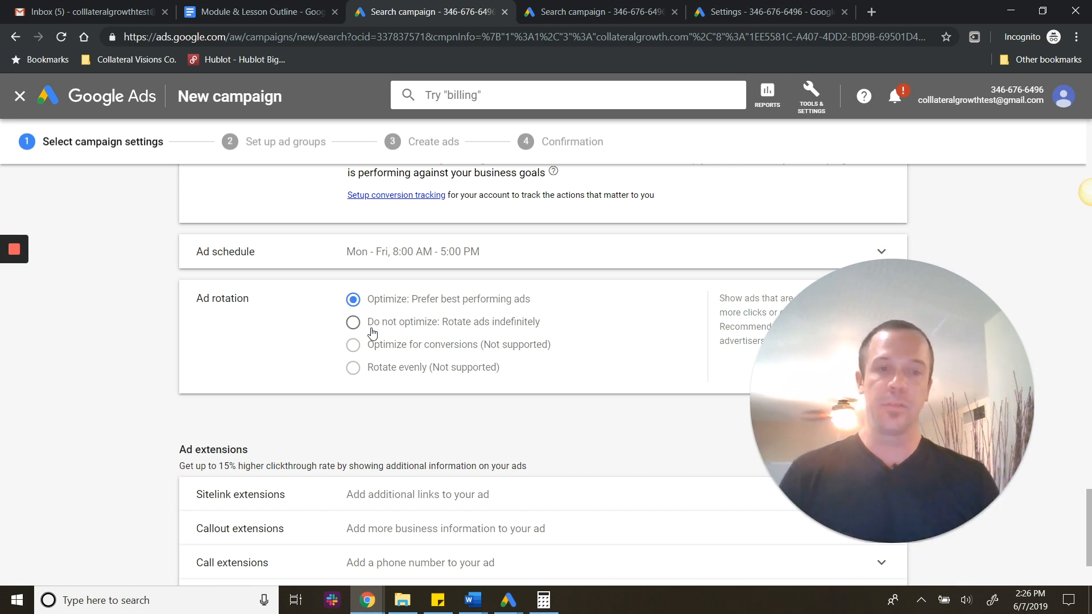
scroll(372, 333, down, 2)
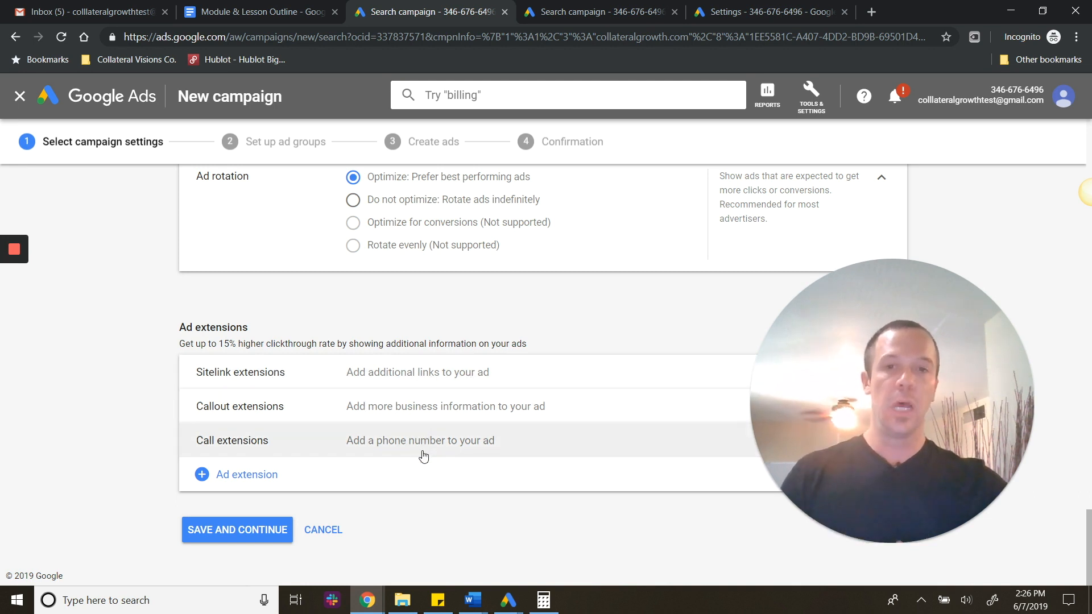
scroll(437, 410, up, 2)
scroll(441, 407, down, 2)
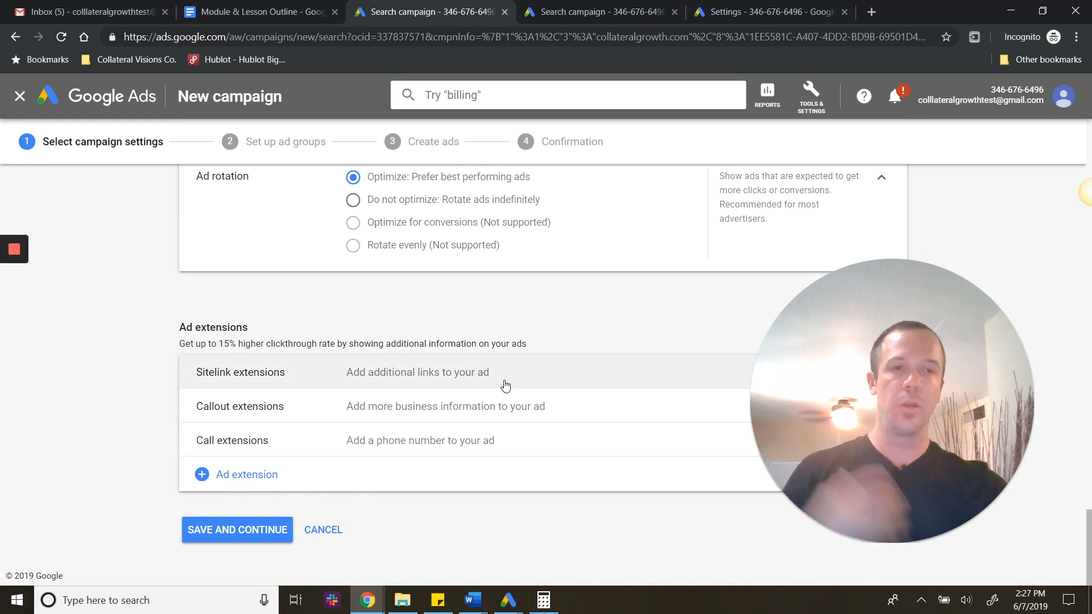
scroll(508, 386, up, 2)
scroll(507, 386, up, 15)
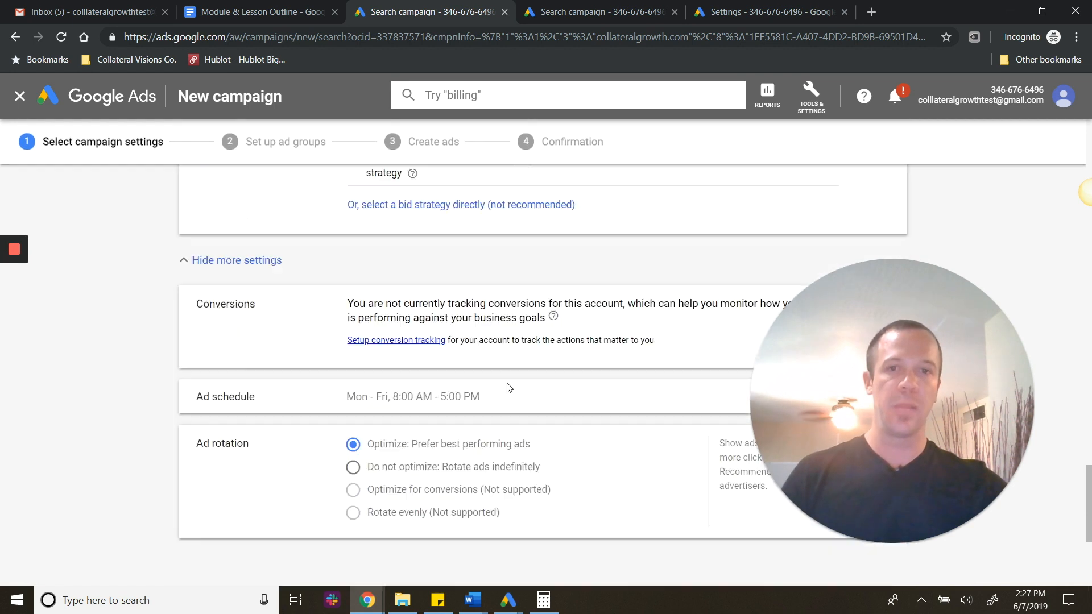
scroll(523, 417, down, 15)
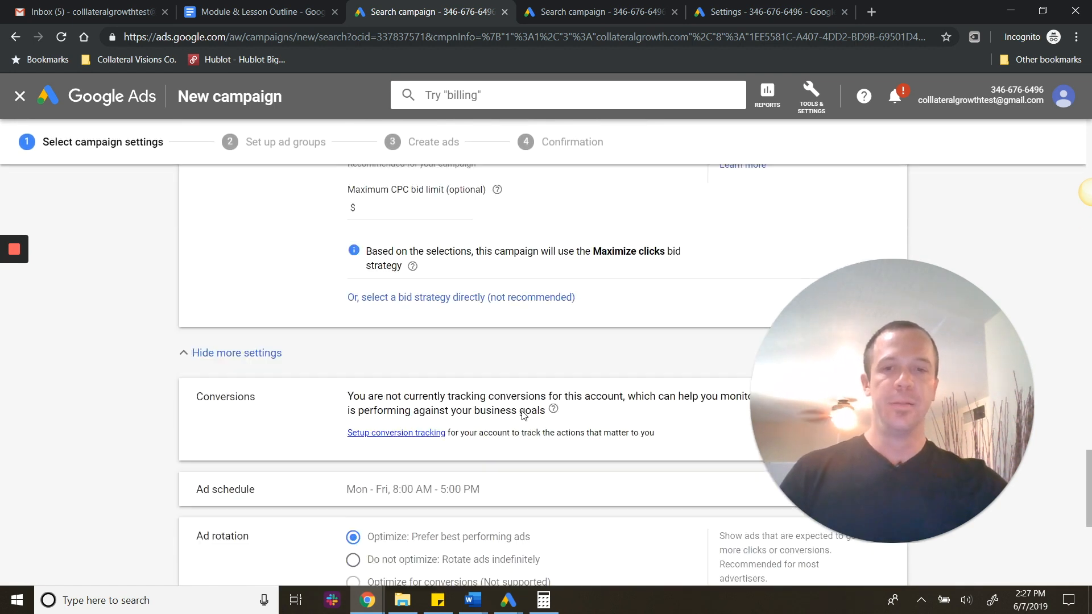
- Check the Website traffic-Search-2 draft, and look over the Health Insurance campaign's remaining settings again
click(618, 19)
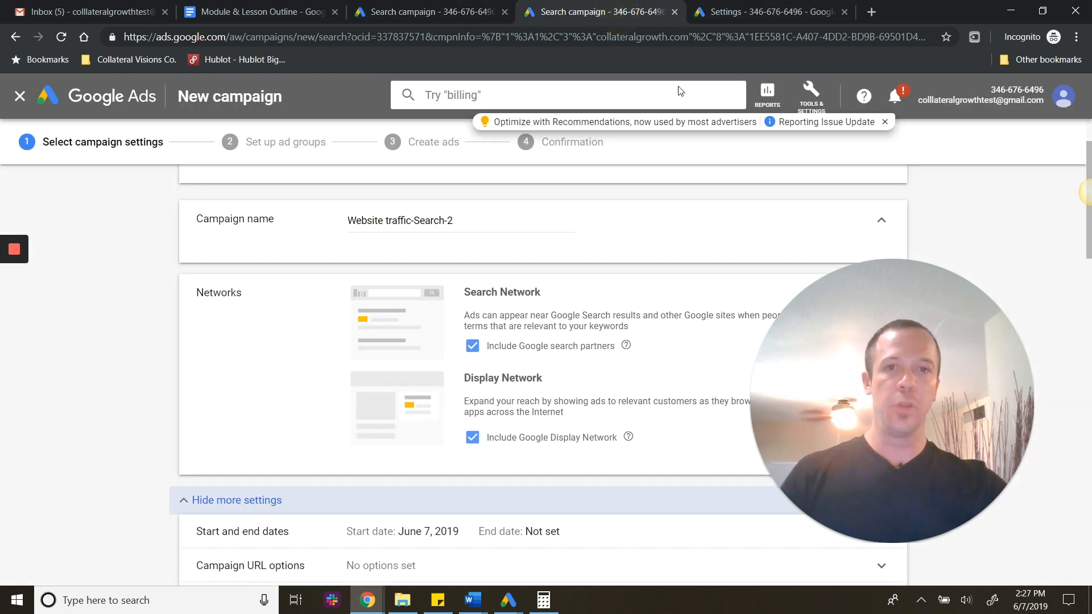
click(741, 10)
scroll(512, 204, up, 2)
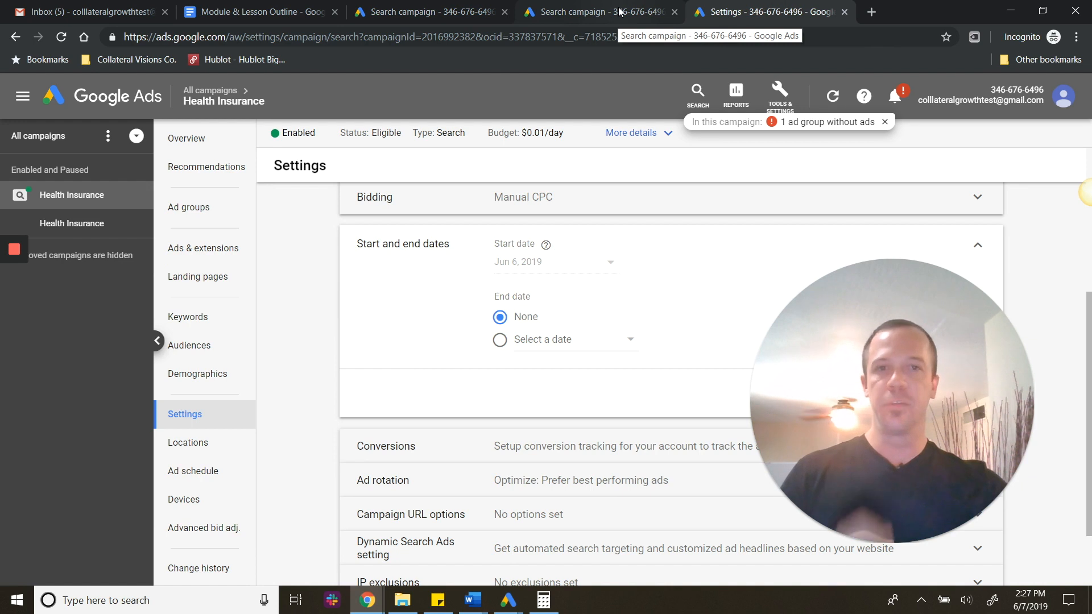
scroll(535, 339, down, 2)
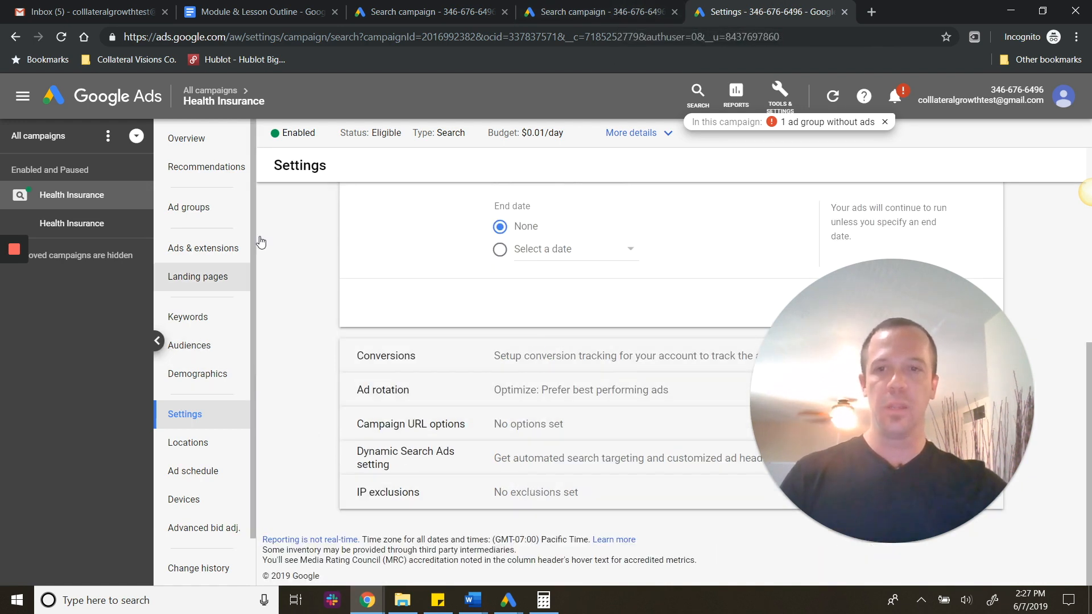
- Leave the Website traffic-Search-2 draft without saving it, and open the ad groups page for all campaigns
click(597, 11)
click(20, 96)
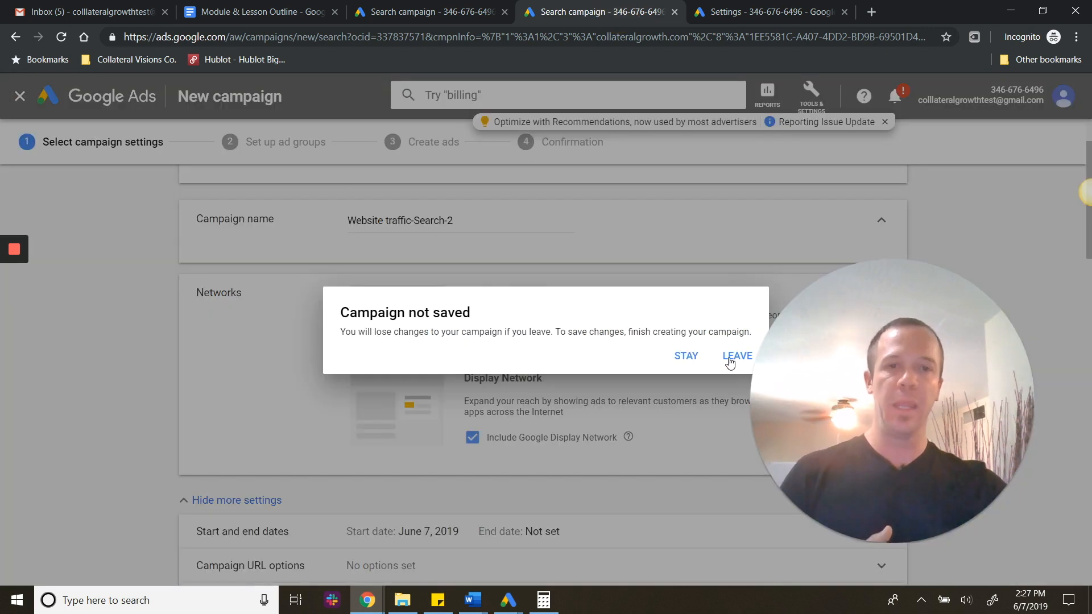
click(733, 356)
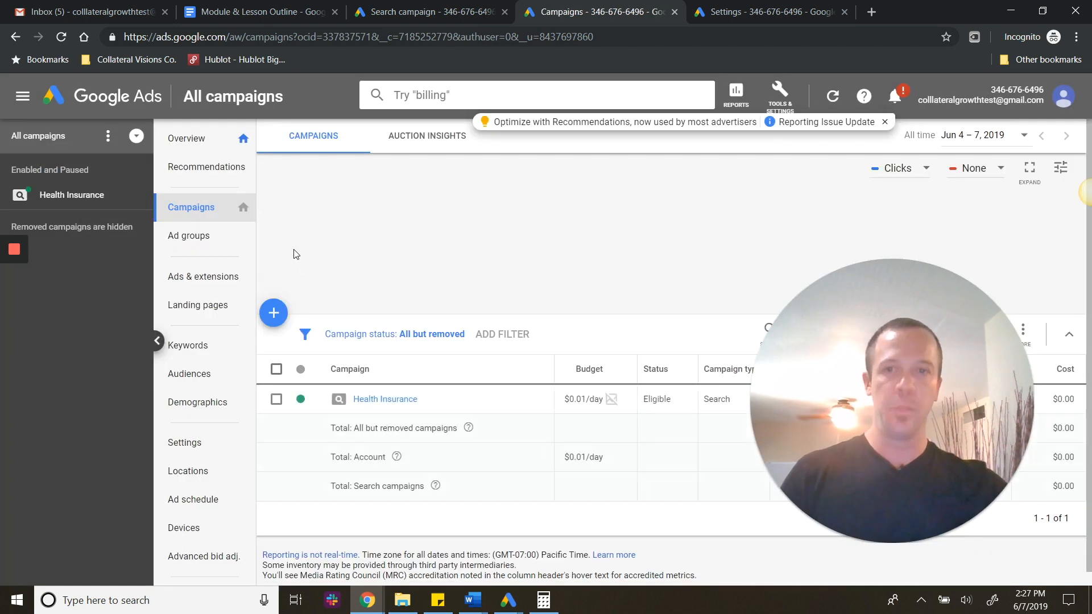
click(194, 240)
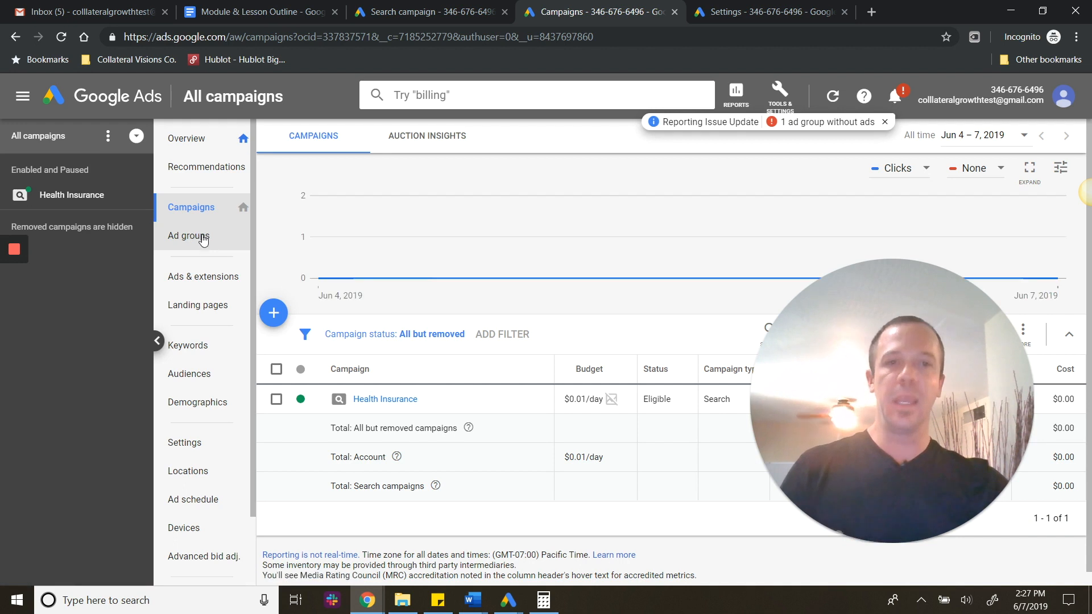